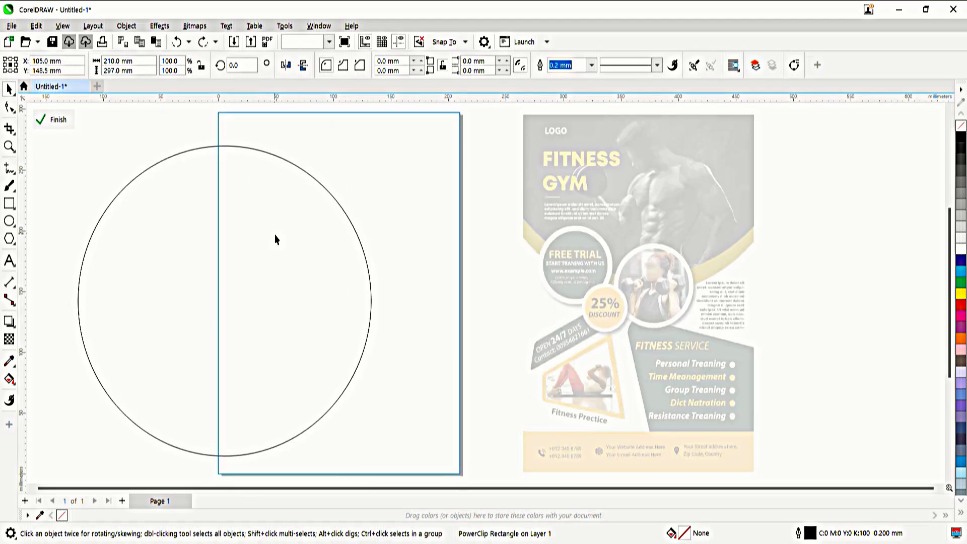
Center the large circle over the page's upper half inside the page frame, add a slightly offset vertical copy, and finish editing the contents.
left_click_drag(274, 237, 391, 108)
left_click_drag(341, 331, 343, 310)
right_click(343, 311)
left_click(121, 300, "ctrl")
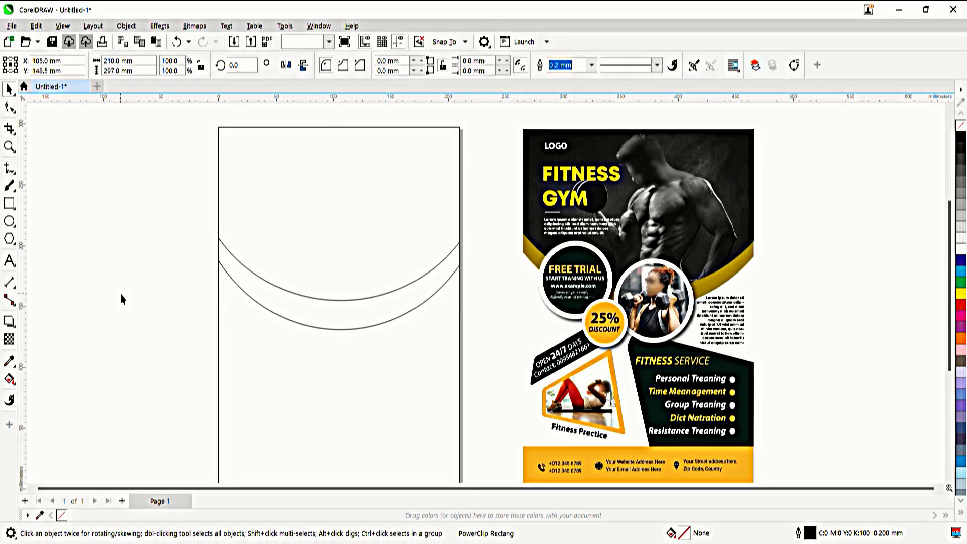
left_click(121, 299)
Draw a circle about 90 mm across beside the page, add a concentric inner copy about 75 mm across, and group both.
left_click(10, 226)
left_click_drag(36, 188, 144, 300)
key("space")
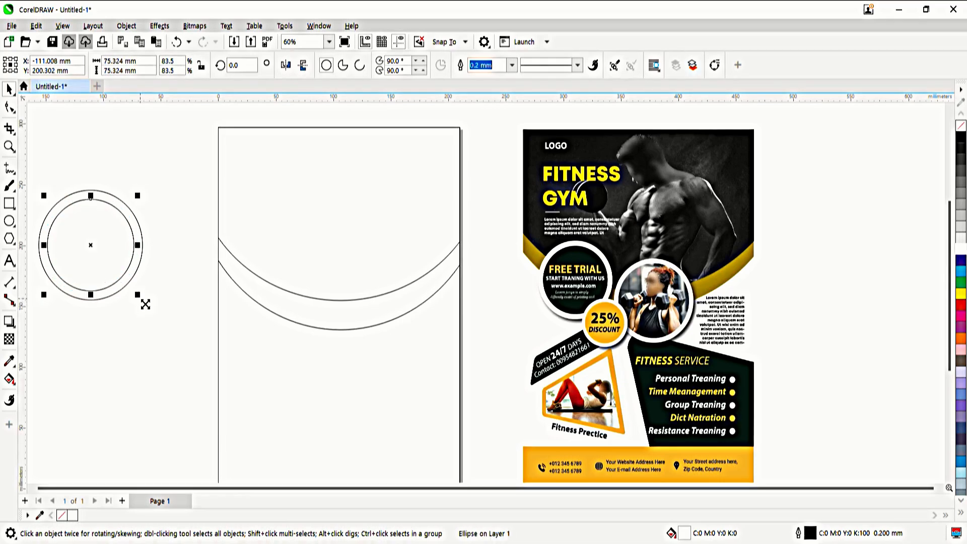
scroll(107, 176, "left", 3)
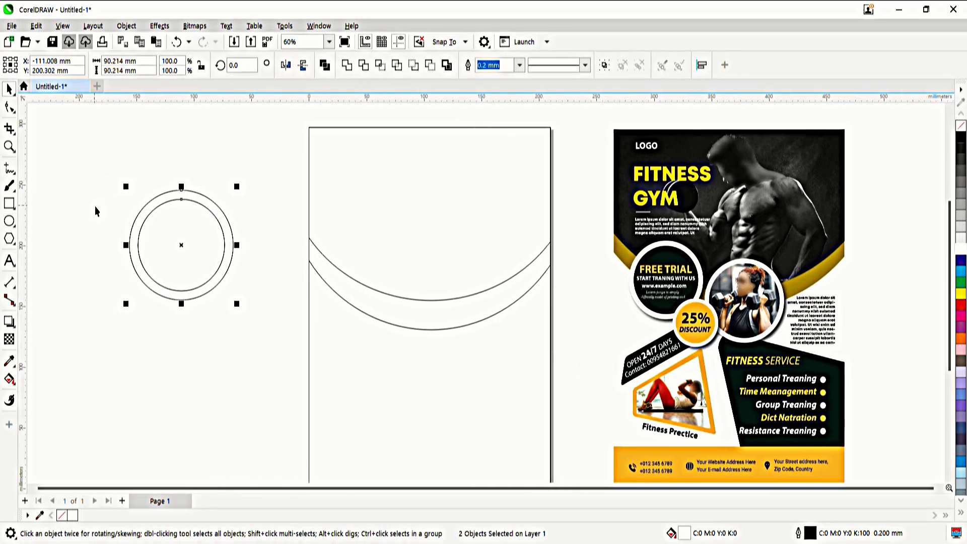
key("ctrl+g")
Shrink the circle group to about 76 mm, place it over the arcs near the page's left edge, and duplicate it beside the original.
left_click_drag(237, 303, 224, 287)
left_click_drag(221, 285, 412, 351)
left_click_drag(365, 307, 454, 337)
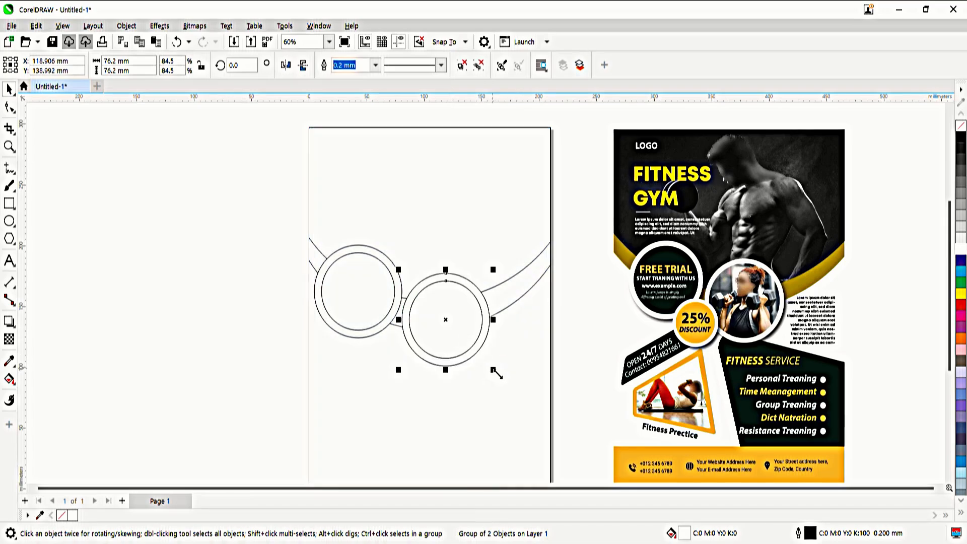
Enlarge the right-hand ring to about 86 mm, shift it slightly left, and add a smaller ring below and between the two.
left_click_drag(492, 368, 505, 384)
left_click_drag(461, 347, 398, 363)
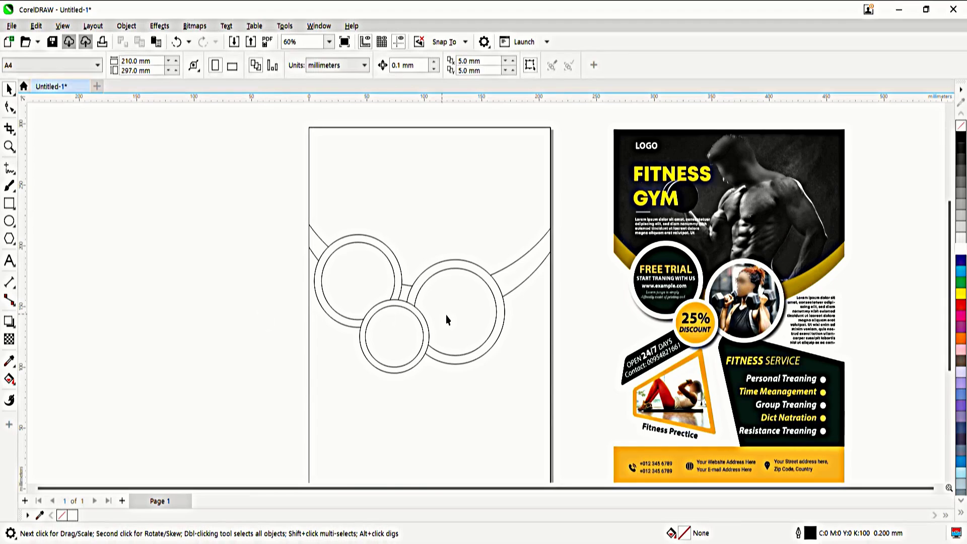
left_click(446, 320)
left_click_drag(460, 319, 438, 318)
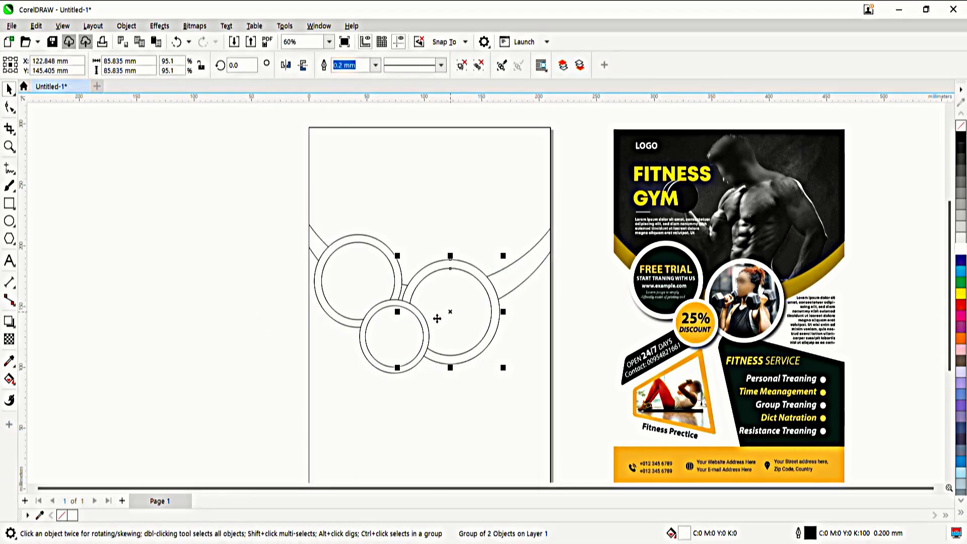
left_click(353, 314)
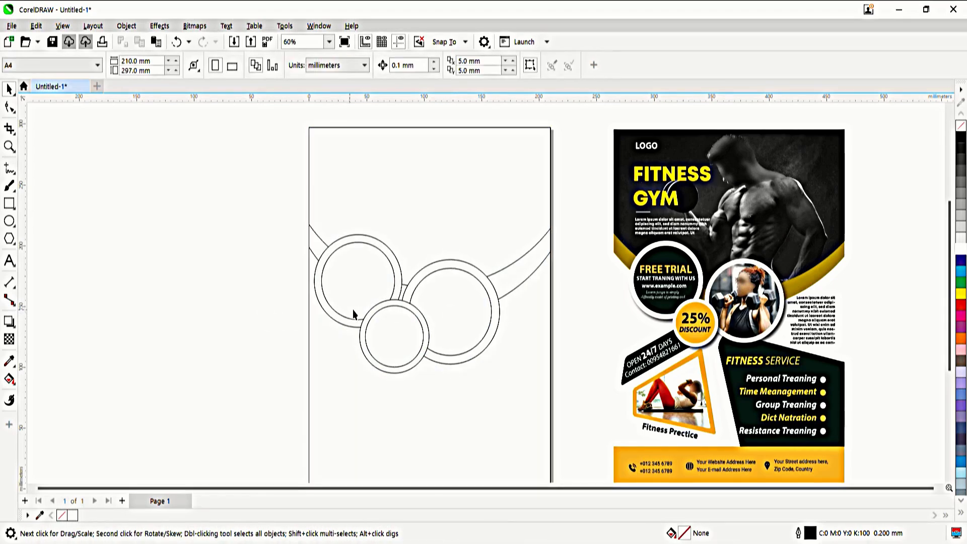
Draw a rectangle about 123 by 32 mm beside the page and round its corners to 3 mm.
left_click(6, 206)
left_click_drag(98, 275, 243, 319)
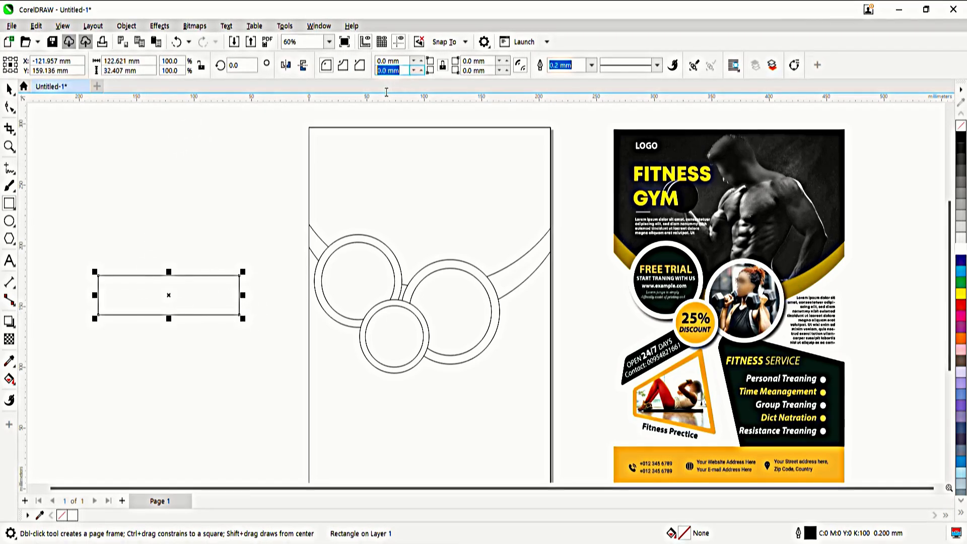
key("Return")
key("F10")
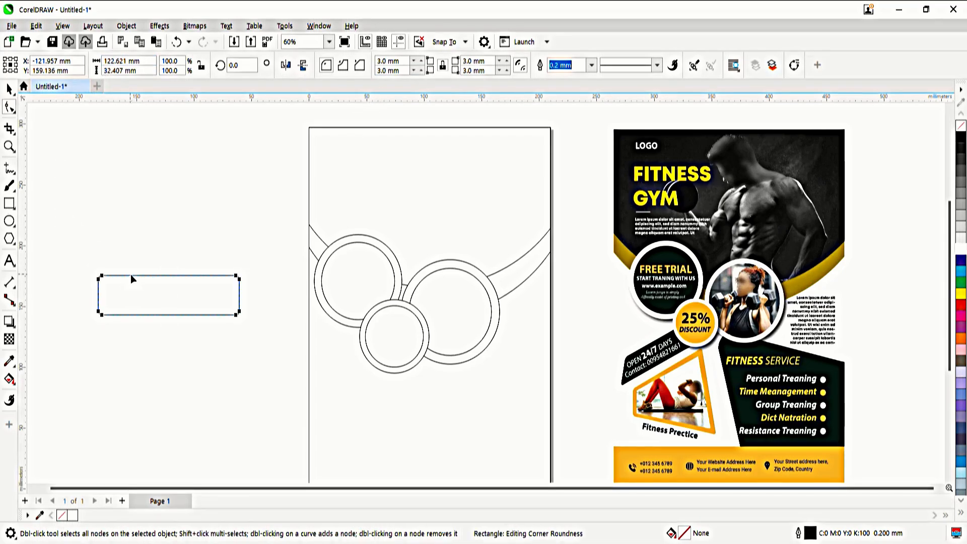
Convert the rounded rectangle to curves, slant its left end inward at the top, and reduce its height to about 26 mm.
key("ctrl+q")
left_click_drag(119, 282, 141, 270)
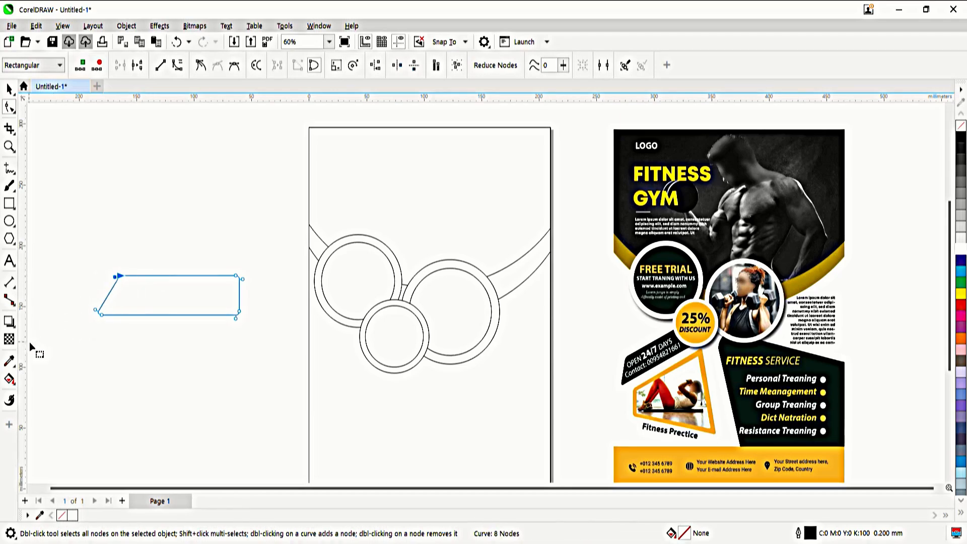
key("space")
left_click_drag(173, 323, 176, 316)
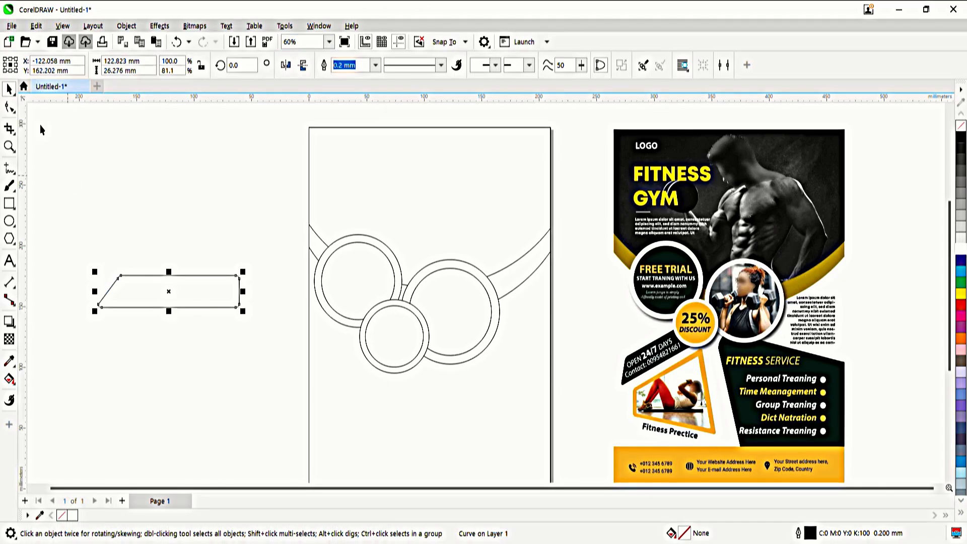
Rotate the slanted bar about 23 degrees, scale it down, and place it on the page below the small ring.
left_click(178, 303)
left_click_drag(246, 316, 264, 283)
left_click(237, 286)
left_click_drag(245, 342, 245, 338)
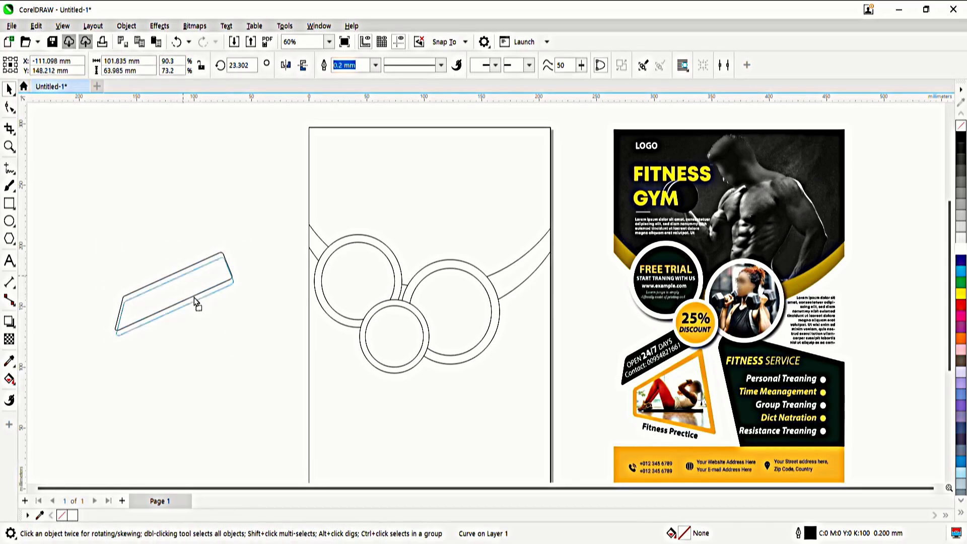
left_click_drag(195, 303, 358, 390)
left_click_drag(401, 421, 389, 415)
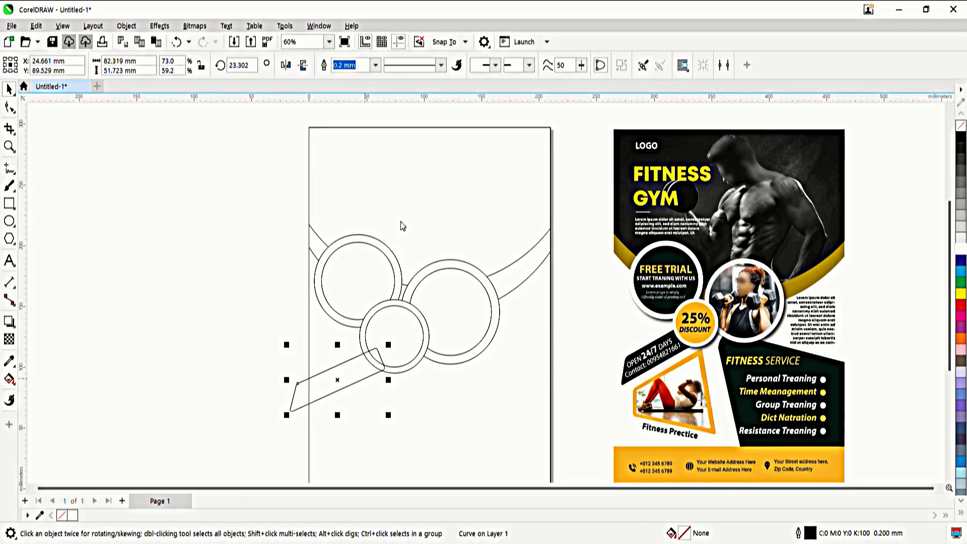
Inside the page frame's PowerClip, enlarge the slanted bar to about 93 by 59 mm and tuck its upper end behind the small ring.
left_click(442, 410)
double_click(442, 410)
left_click(351, 381)
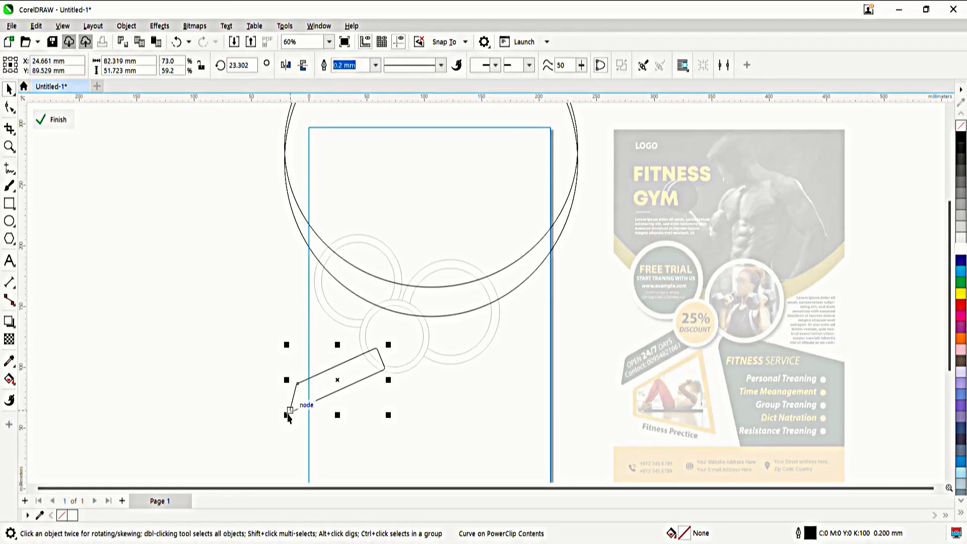
left_click_drag(286, 415, 313, 403)
left_click_drag(391, 402, 409, 427)
left_click_drag(365, 373, 380, 358)
left_click(260, 366, "ctrl")
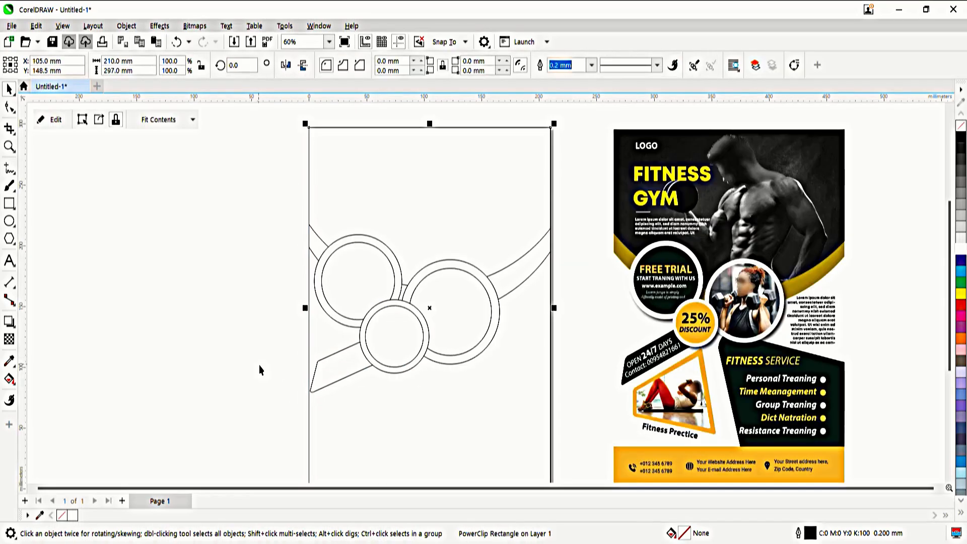
Reopen the page frame's PowerClip contents and move the slanted bar's upper-left corner nodes 4 mm left.
left_click(355, 387, "ctrl")
left_click(355, 388, "ctrl")
left_click(345, 378, "ctrl")
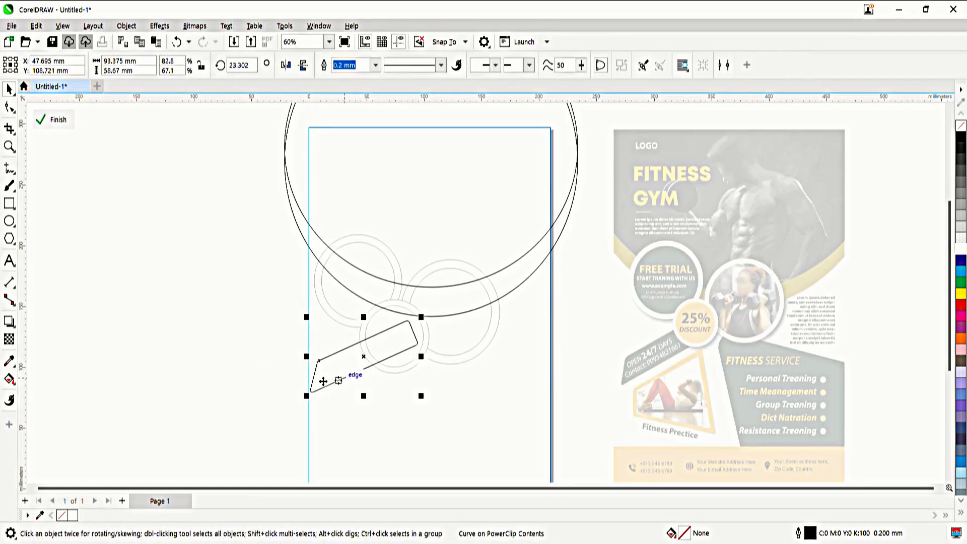
left_click(7, 108)
left_click_drag(287, 328, 326, 383)
key("Left")
key("Left")
key("Left")
key("Left")
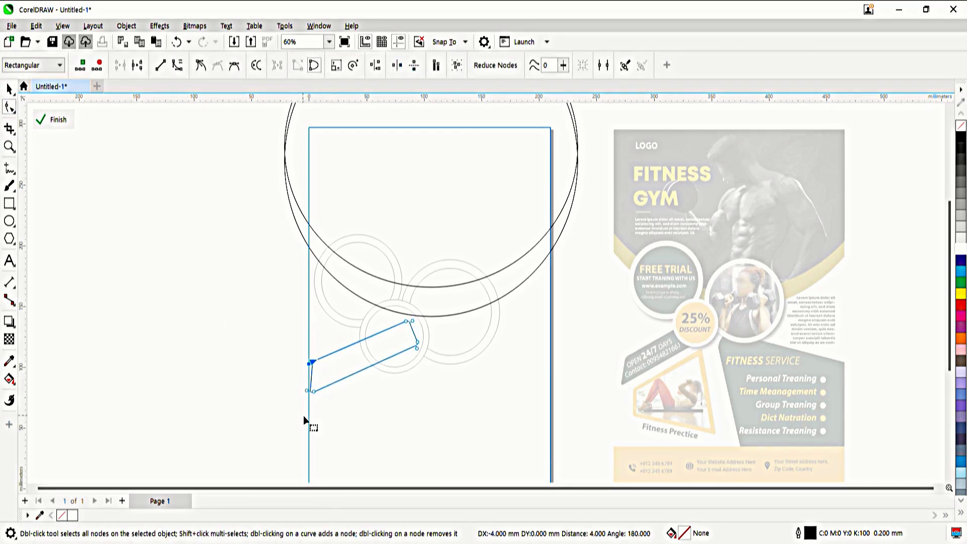
Nudge the slanted bar's lower-left corner nodes slightly right and finish editing the PowerClip contents.
left_click_drag(299, 413, 319, 386)
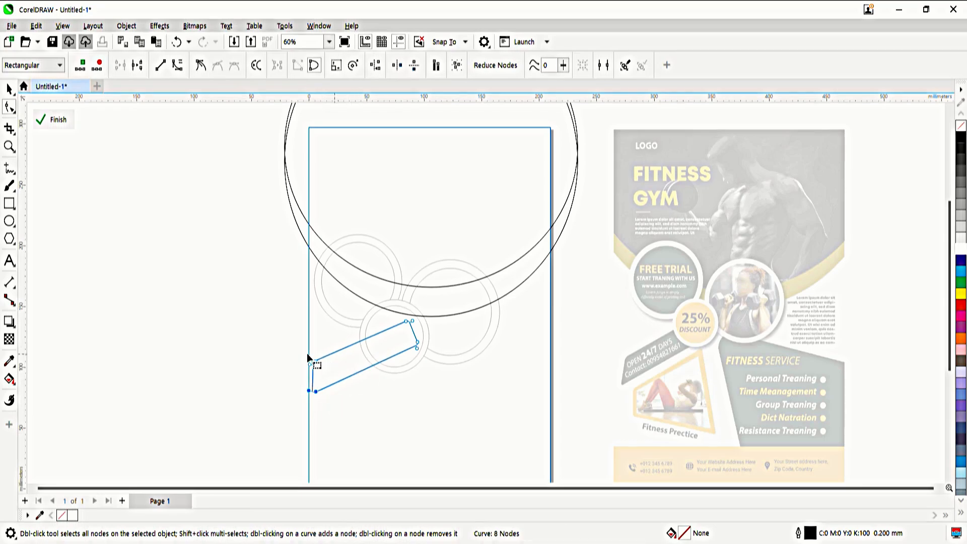
key("Right")
key("Right")
key("space")
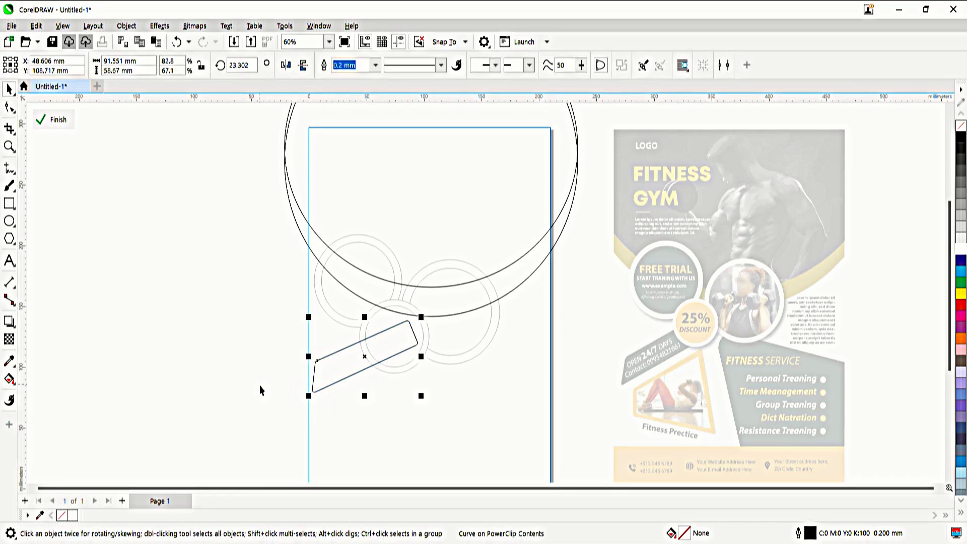
left_click(260, 384, "ctrl")
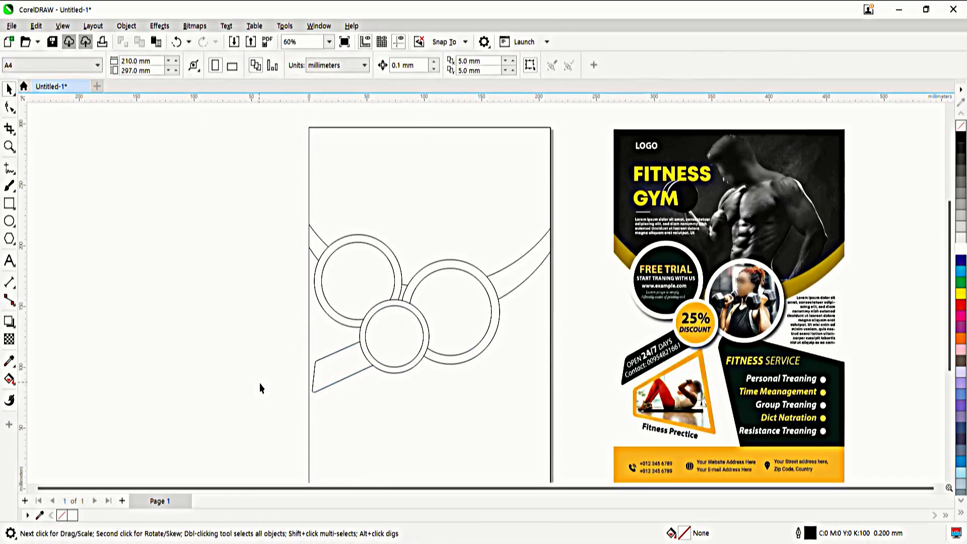
Draw a rectangle about 148 by 103 mm beside the page with 3 mm rounded corners.
left_click(9, 203)
left_click_drag(65, 198, 235, 323)
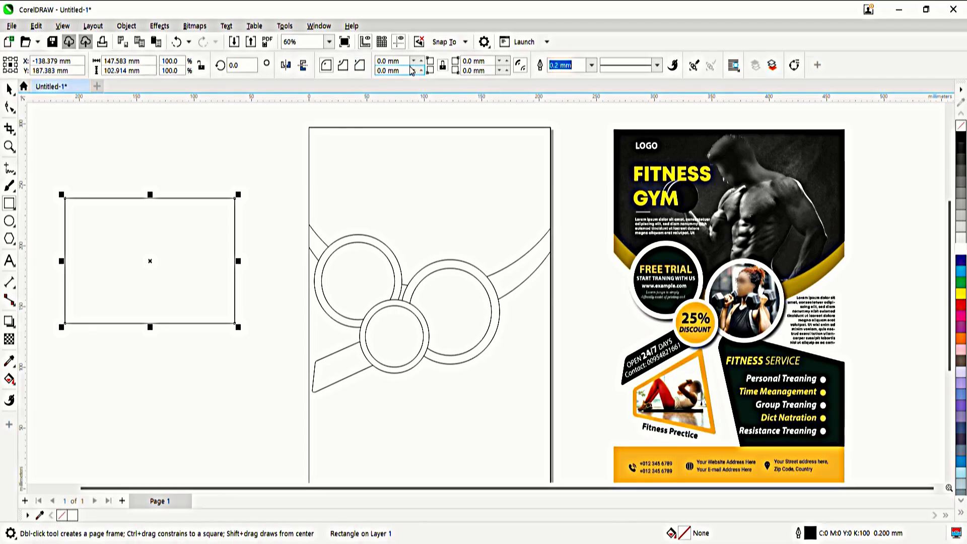
type("3")
key("Return")
left_click(8, 89)
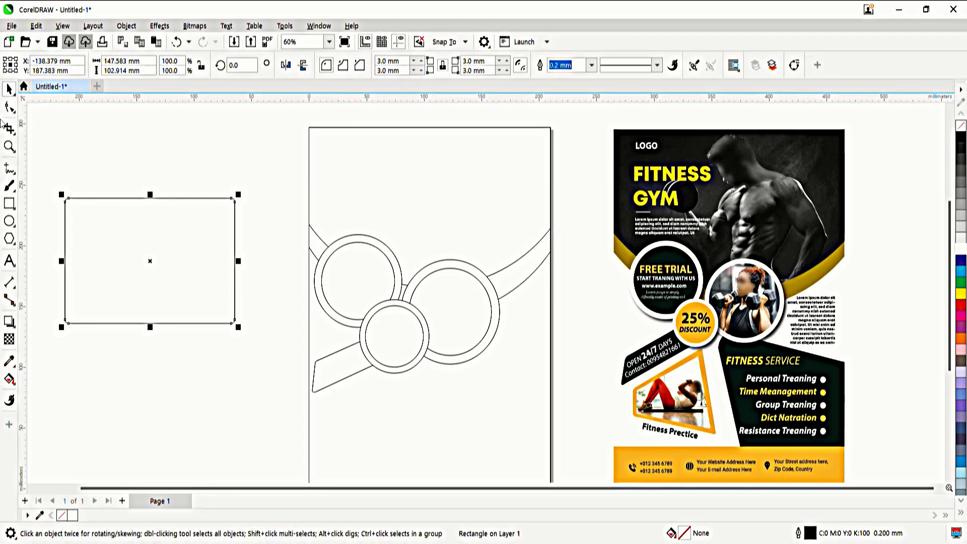
Convert the large rounded rectangle to curves and move its corner nodes to form a trapezoid with a short left side.
left_click(9, 106)
key("ctrl+q")
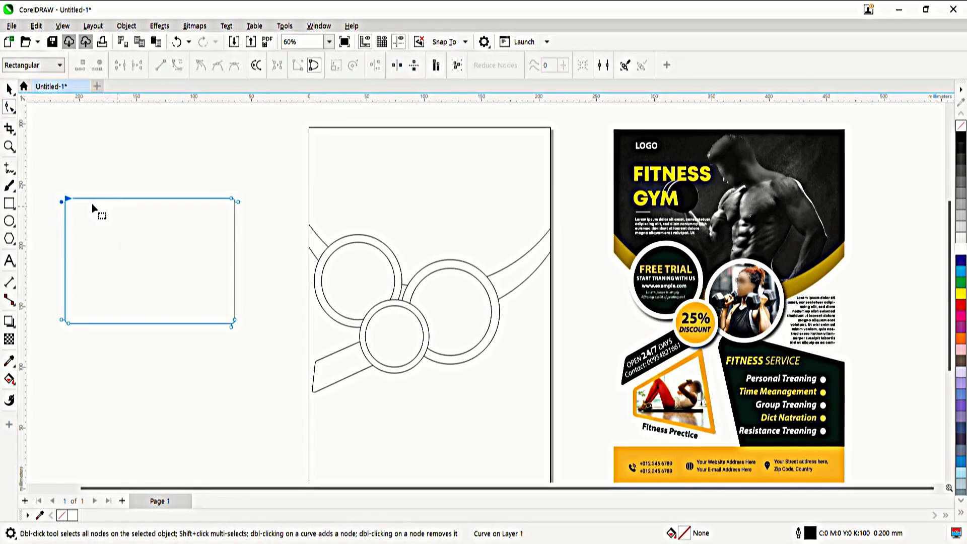
left_click_drag(68, 200, 72, 257)
mouse_move(59, 325)
left_mouse_down()
mouse_move(86, 302)
mouse_move(71, 309)
left_mouse_up()
mouse_move(235, 320)
left_mouse_down()
mouse_move(250, 319)
mouse_move(254, 332)
mouse_move(248, 324)
left_mouse_up()
Create a smaller copy of the trapezoid inside the original and adjust its size to form an even border.
left_click(6, 90)
right_click(248, 323)
left_click_drag(239, 260, 247, 267)
left_click_drag(158, 318, 158, 322)
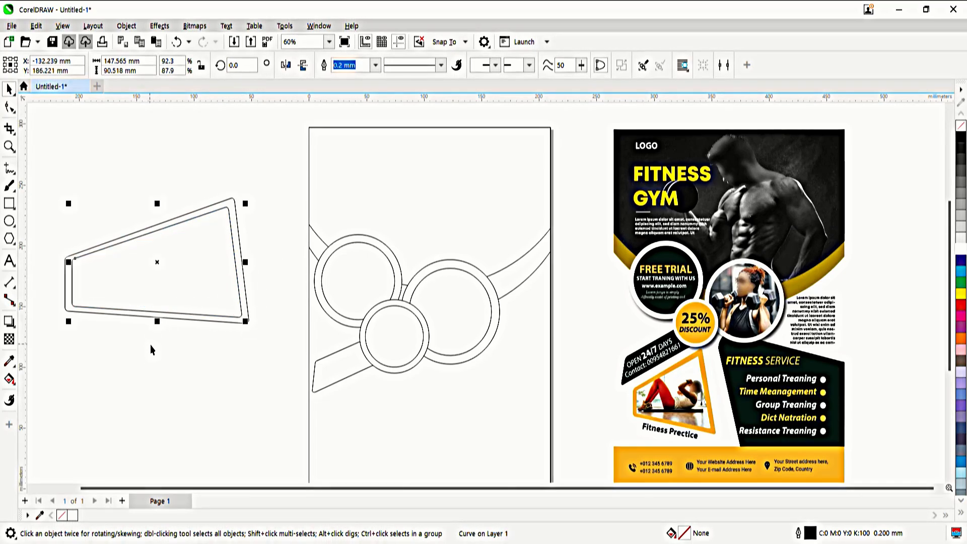
Scale both trapezoids down to about 120 by 77 mm, move them below the slanted bar, and narrow them to about 87 mm.
left_click(152, 346)
left_click(212, 321)
left_click(214, 374)
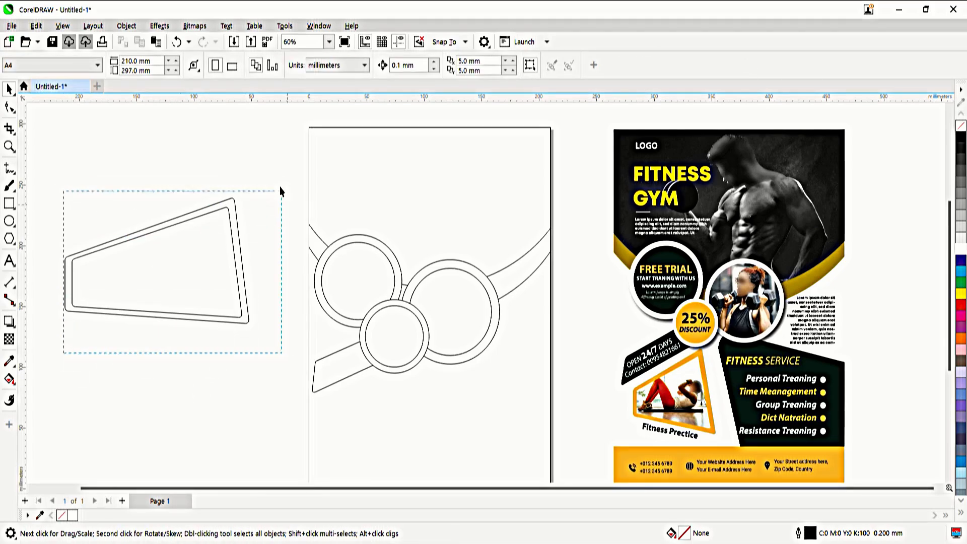
left_click_drag(280, 191, 278, 192)
left_click_drag(255, 323, 250, 320)
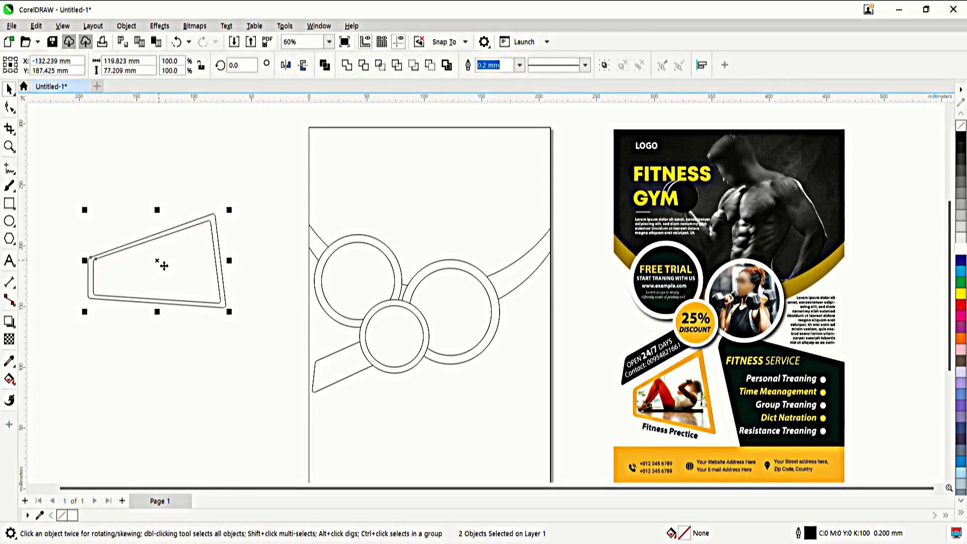
left_click_drag(162, 264, 388, 422)
left_click_drag(460, 426, 372, 430)
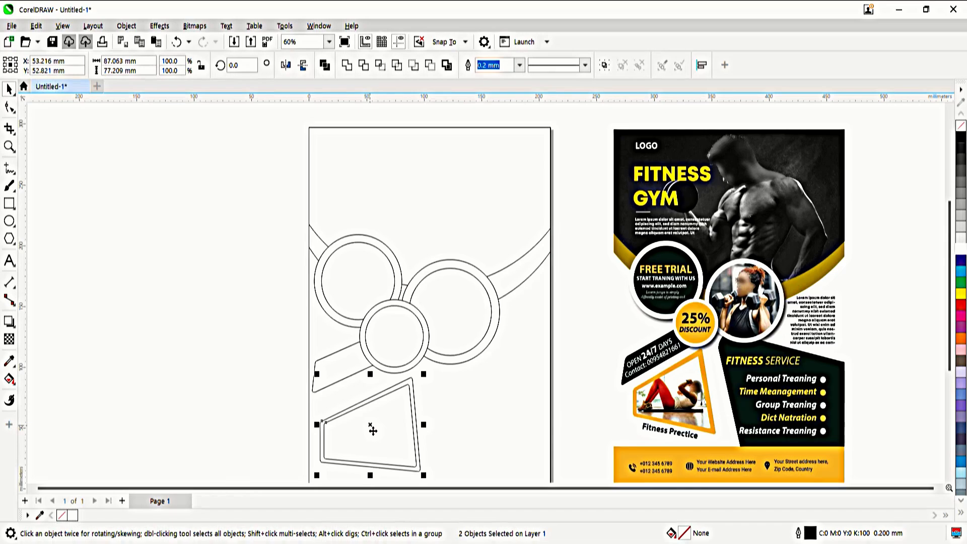
Resize the trapezoid pair to about 78 by 67 mm and fit it just beneath the slanted bar.
left_click_drag(337, 464, 324, 443)
left_click_drag(309, 410, 331, 401)
left_click_drag(279, 440, 280, 446)
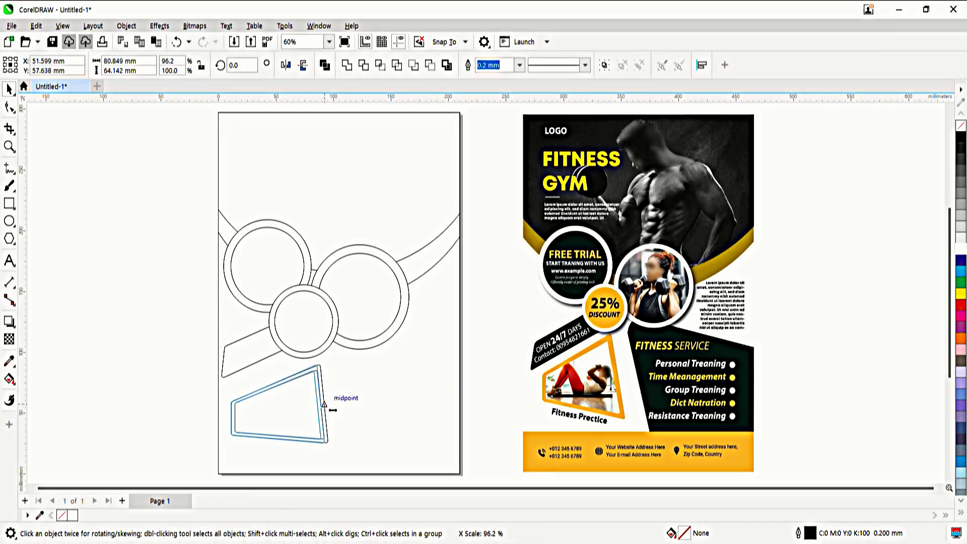
left_click_drag(331, 404, 324, 403)
left_click_drag(289, 371, 287, 367)
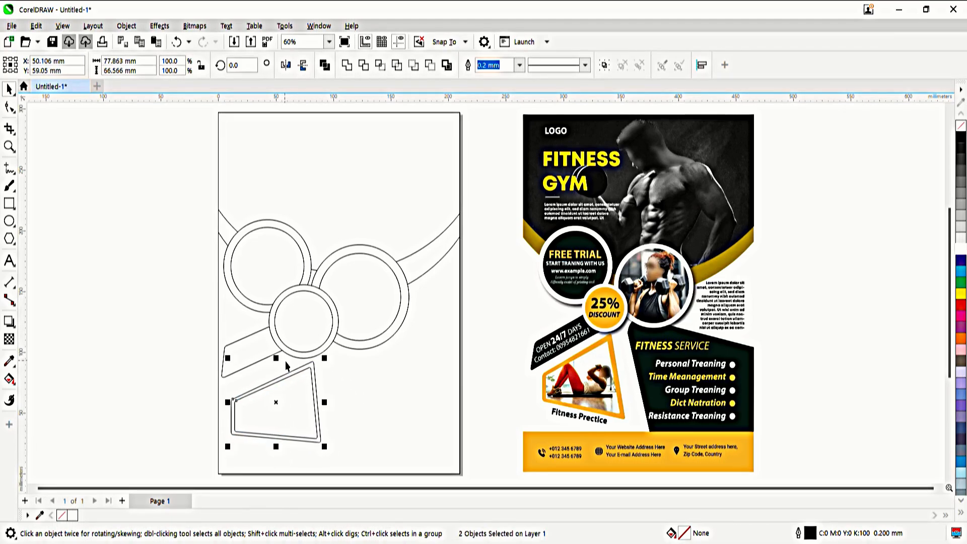
left_click(149, 352)
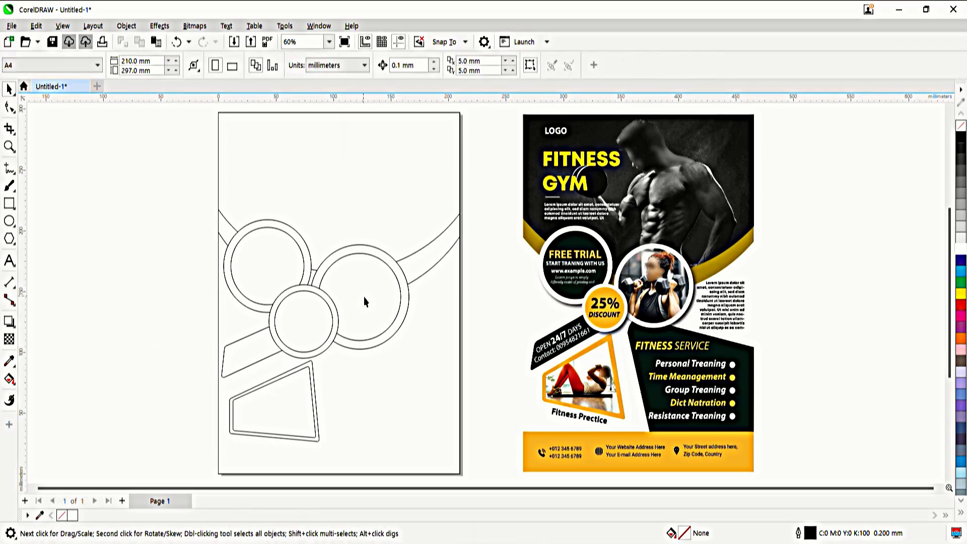
Move both large arc circles upward inside the page frame's PowerClip and finish editing.
double_click(410, 234)
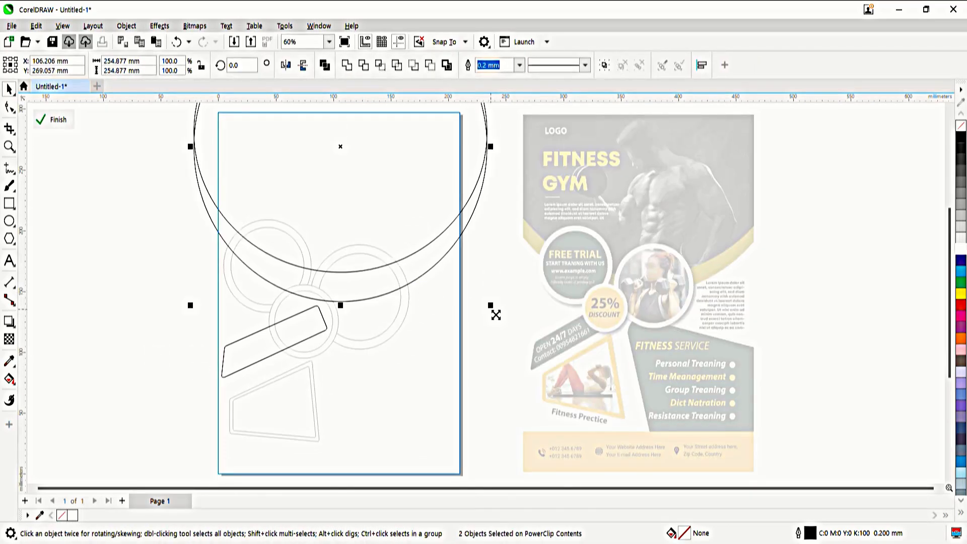
left_click_drag(402, 250, 401, 232)
left_click(193, 284, "ctrl")
left_click(193, 284)
Select all three rings, scale them down slightly together, and move them up over the arcs.
left_click(260, 267)
left_click(350, 293, "shift")
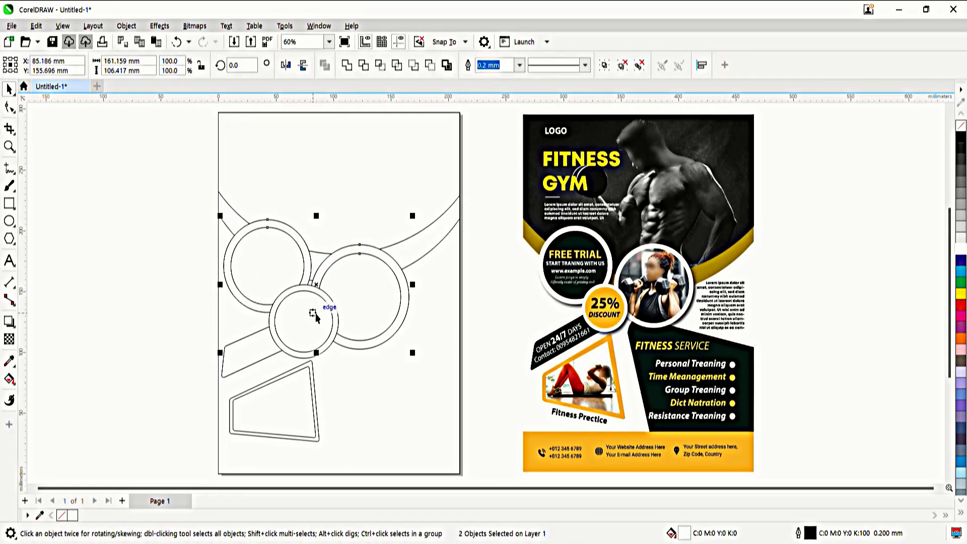
left_click(315, 316, "shift")
left_click_drag(412, 361, 405, 358)
left_click_drag(324, 294, 324, 281)
left_click(178, 293)
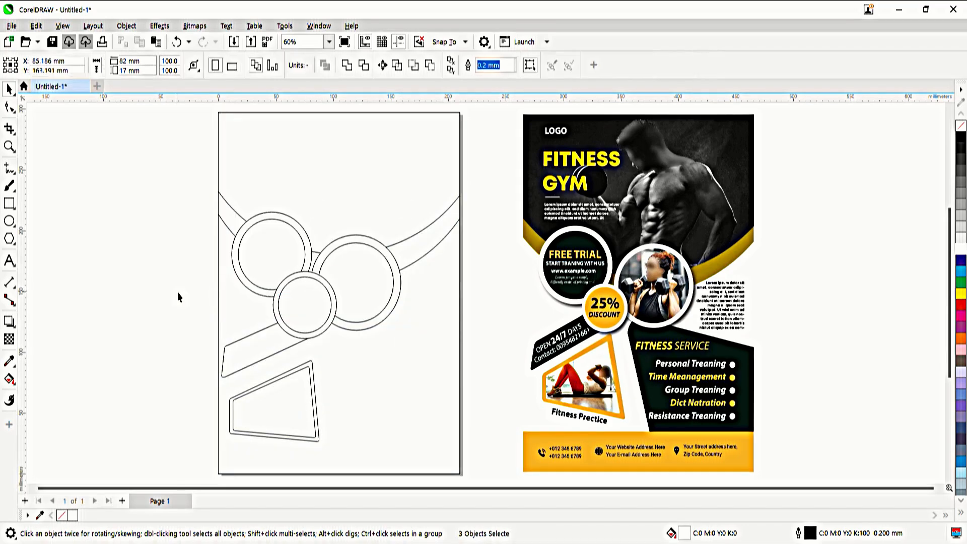
Move the page frame with its clipped contents up slightly and nudge the slanted bar right inside it.
left_click_drag(272, 354, 272, 344)
double_click(267, 345)
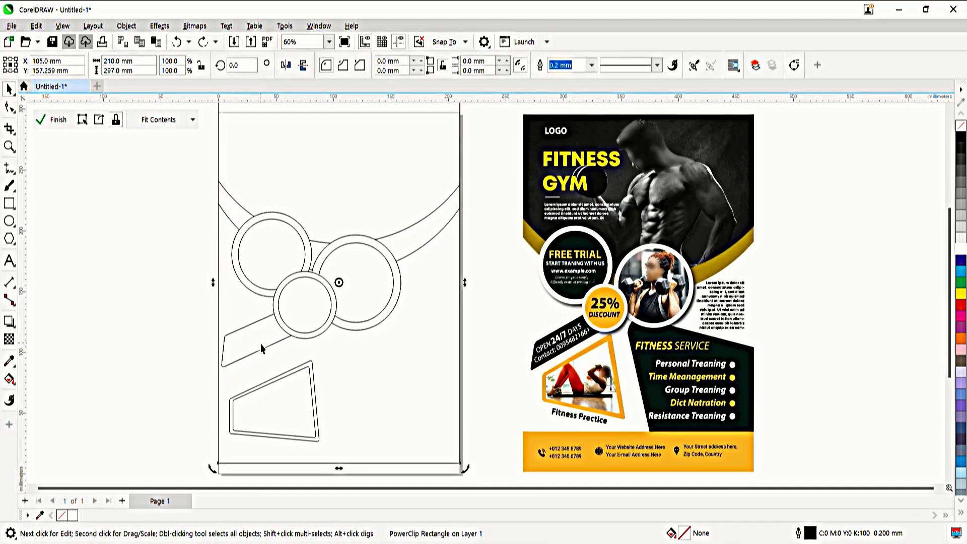
left_click(163, 341)
Select both trapezoids of the photo frame and move them up closer to the slanted bar.
left_click(310, 427)
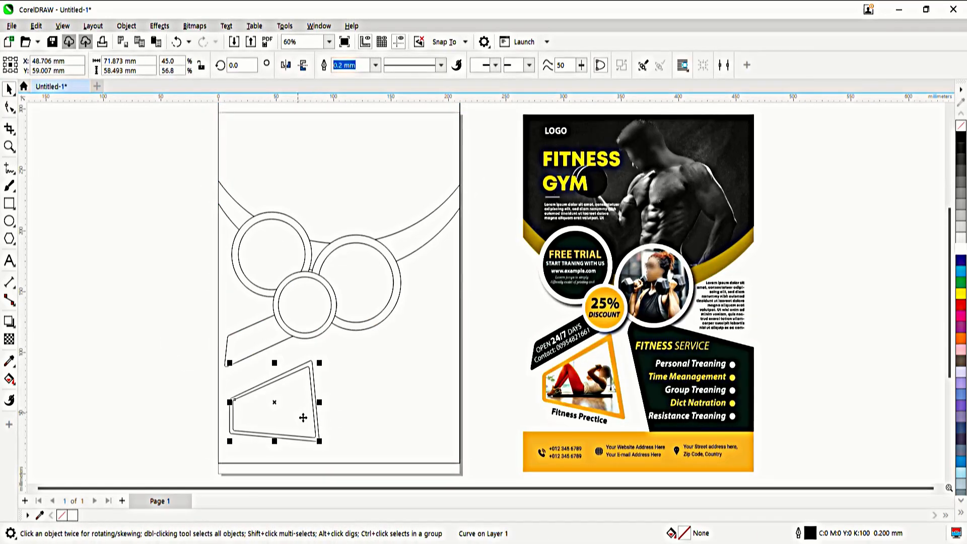
left_click_drag(303, 418, 308, 395)
key("ctrl+z")
left_click_drag(182, 463, 333, 352)
mouse_move(296, 406)
left_mouse_down()
mouse_move(297, 390)
mouse_move(331, 387)
mouse_move(307, 394)
left_mouse_up()
left_click(182, 393)
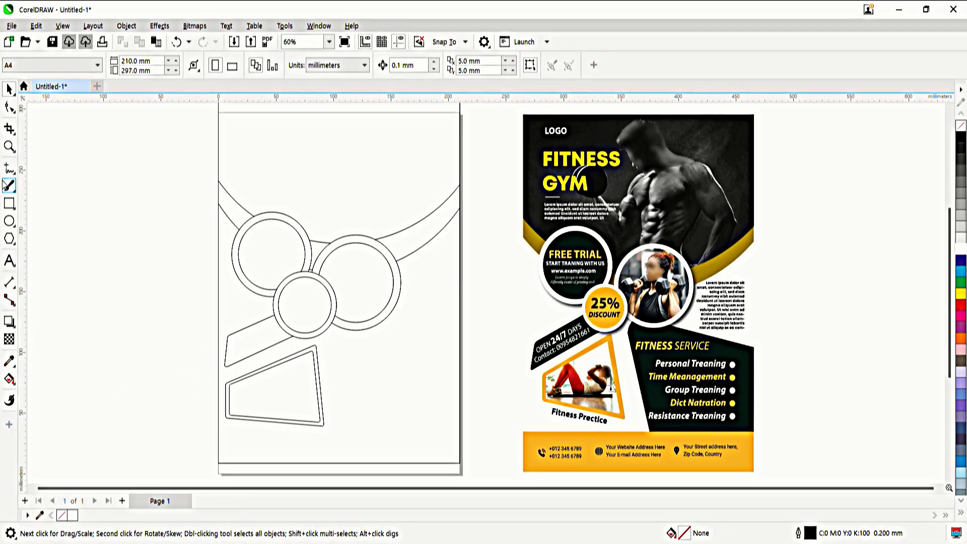
Draw a rectangle about 186 by 158 mm overlapping the page's side and round all its corners to 20 mm.
key("F6")
left_click_drag(47, 131, 260, 324)
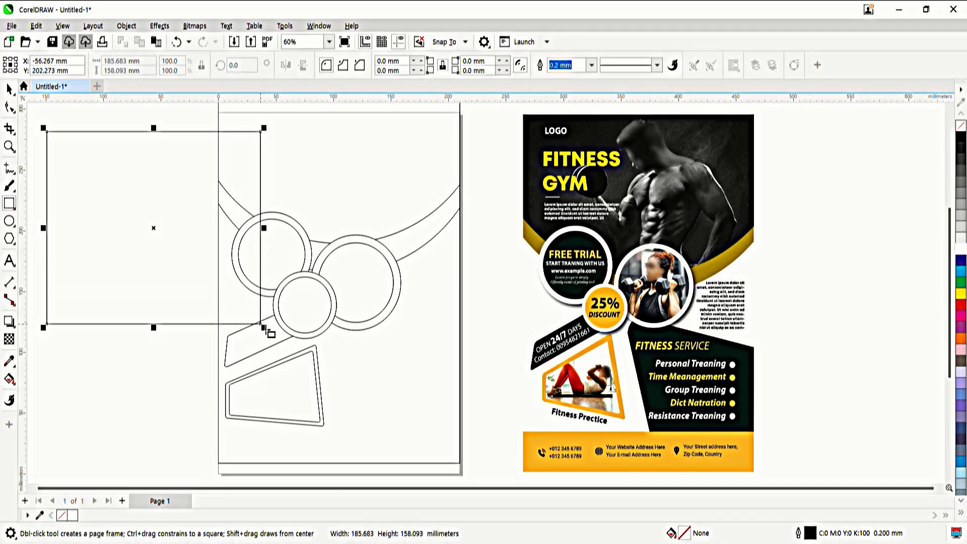
type("50")
key("Return")
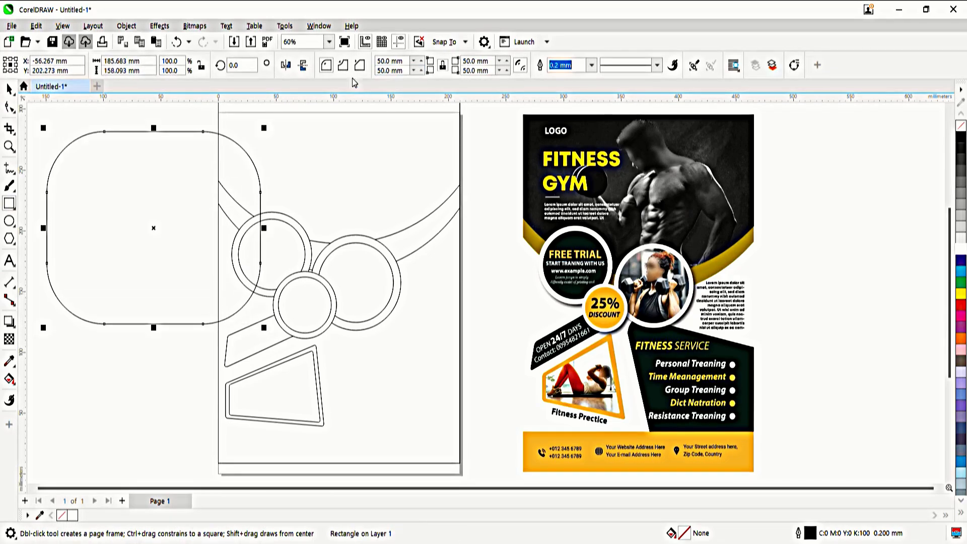
type("30")
key("Return")
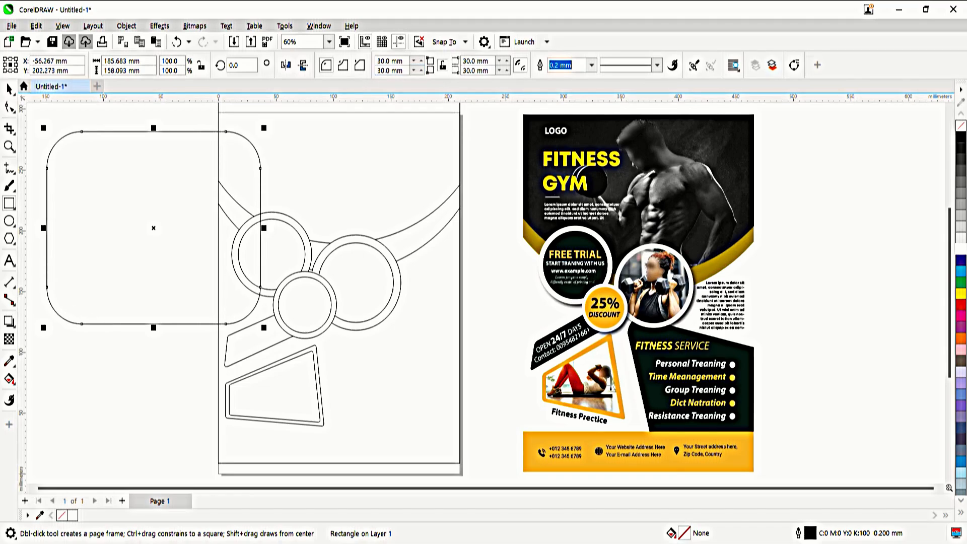
type("25")
key("Return")
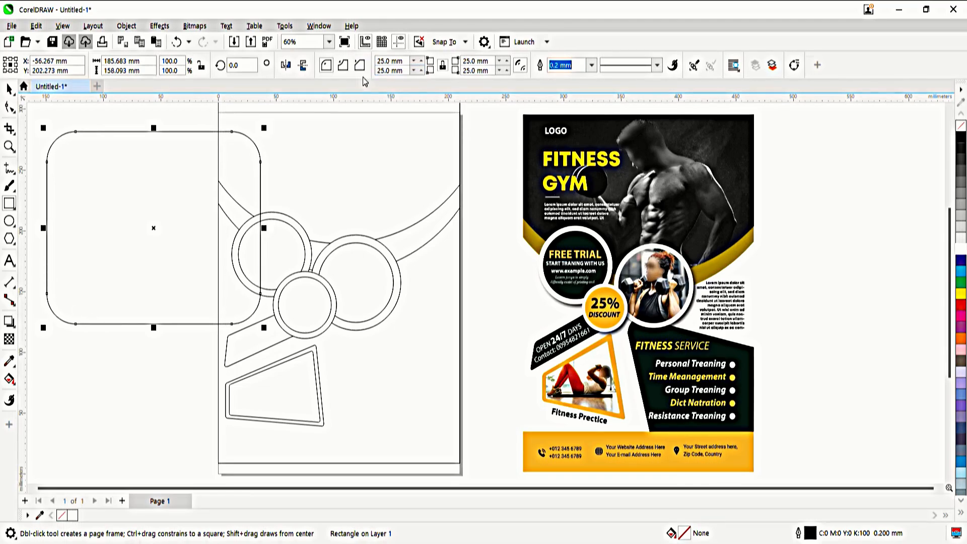
left_click_drag(410, 78, 366, 69)
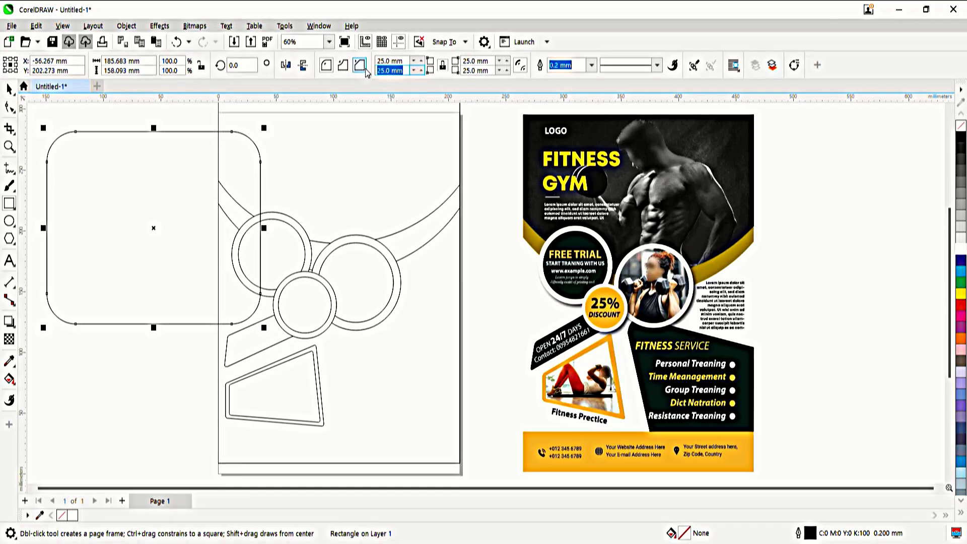
key("Return")
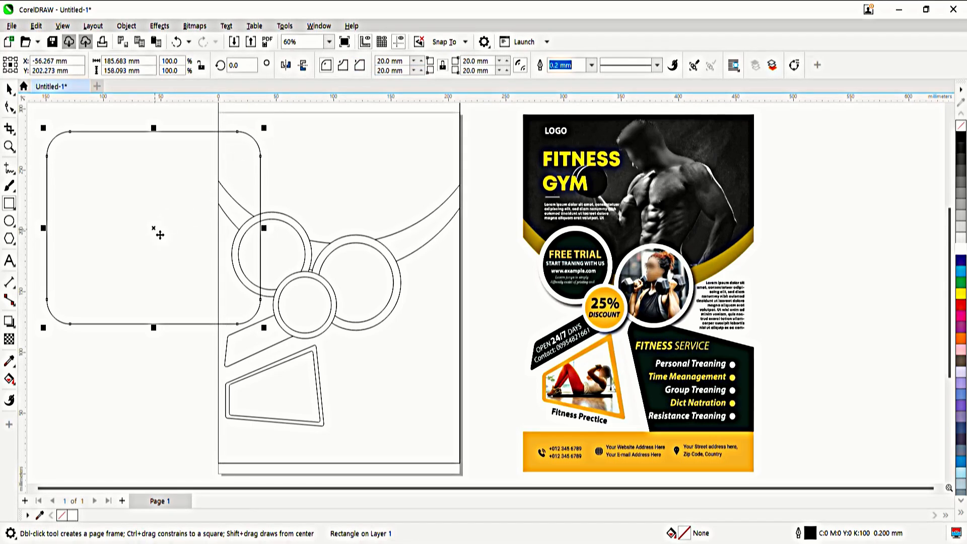
Place the rounded rectangle inside the page frame's PowerClip and open its contents for editing.
key("space")
key("ctrl+1")
left_click(380, 416)
left_click(380, 417, "ctrl")
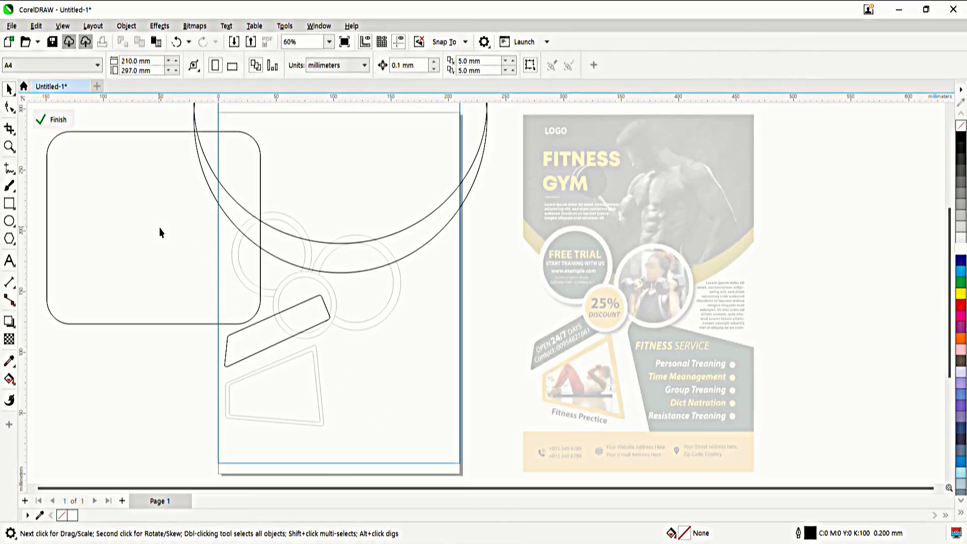
Position the rounded rectangle over the page's lower-right area, rotated to about 348° and scaled to about 178 by 160 mm.
left_click_drag(160, 230, 454, 384)
left_click(454, 384)
left_click_drag(566, 283, 579, 309)
key("Down")
left_click(550, 306)
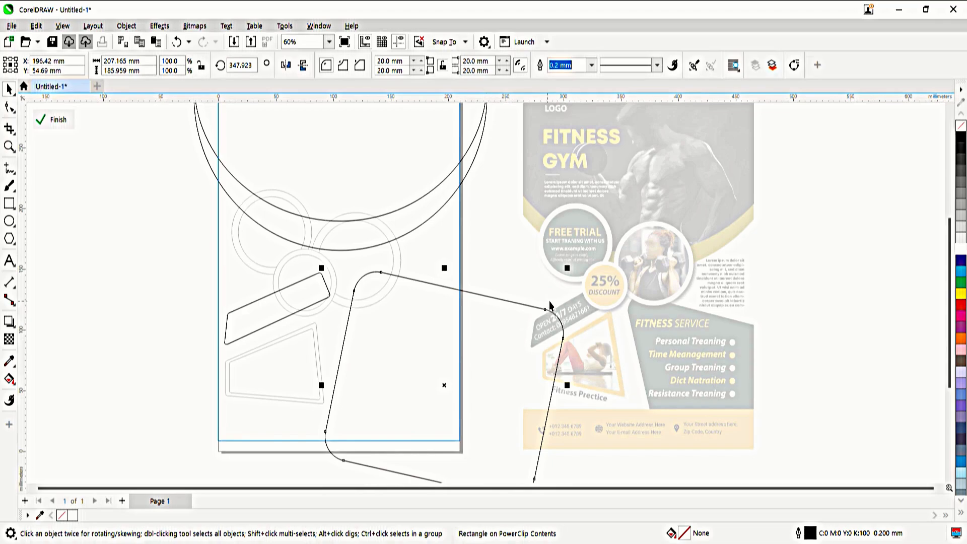
left_click_drag(567, 268, 583, 252)
left_click_drag(535, 326, 509, 378)
left_click_drag(586, 304, 460, 376)
left_click(341, 384)
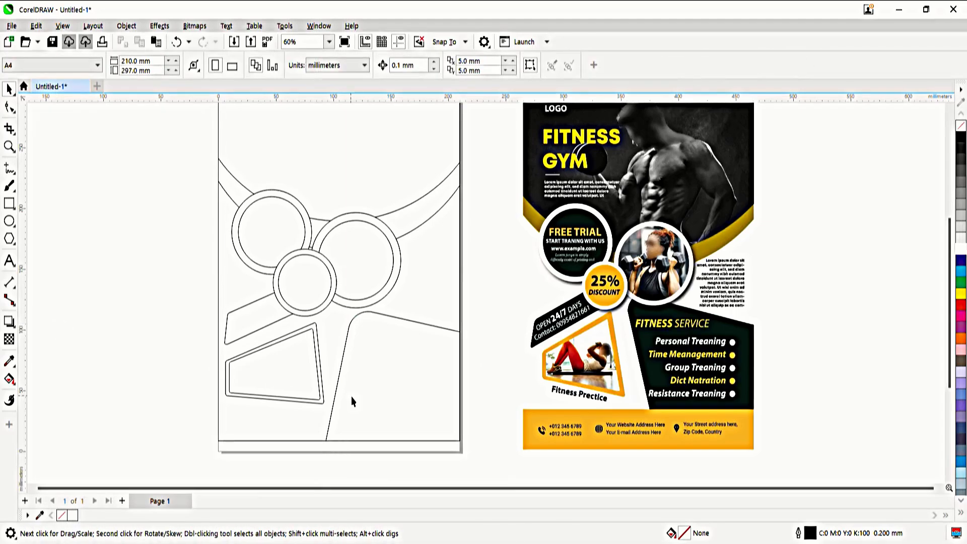
Convert the clipped rounded rectangle to curves and reshape its corners into a panel with a near-vertical side and steeper slanted top.
left_click(338, 371)
key("F10")
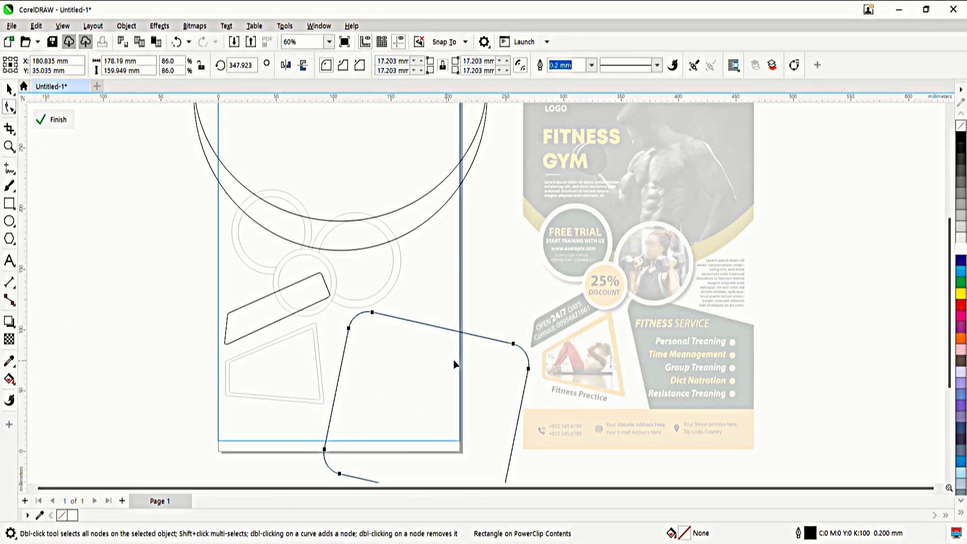
key("ctrl+q")
mouse_move(507, 321)
left_mouse_down()
mouse_move(546, 397)
mouse_move(518, 391)
left_mouse_up()
mouse_move(314, 478)
left_mouse_down()
mouse_move(356, 447)
mouse_move(358, 424)
left_mouse_up()
left_click_drag(341, 473, 358, 433)
key("space")
key("Up")
key("Up")
left_click_drag(434, 385, 433, 390)
left_click(493, 238, "ctrl")
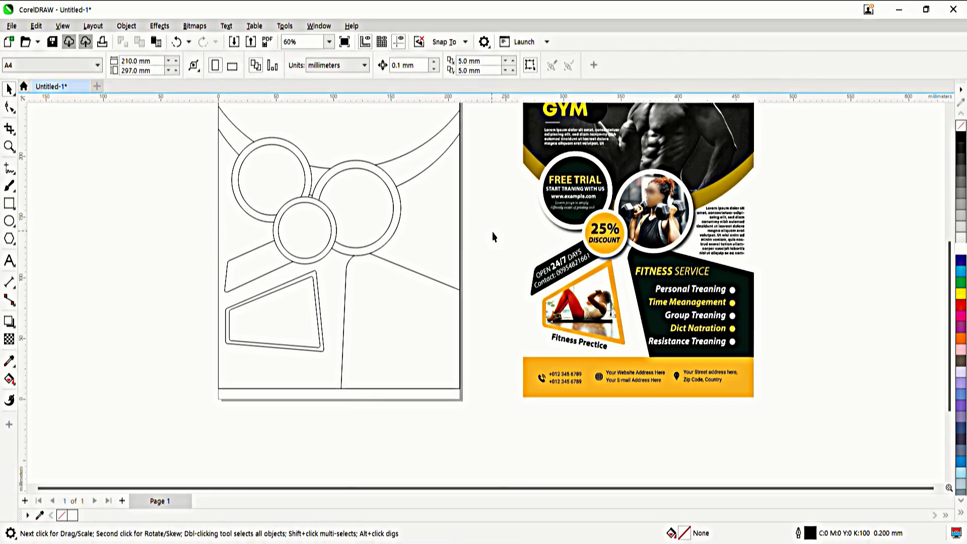
Enlarge both trapezoids together so the inner one measures about 83 by 62 mm.
left_click(272, 322)
left_click_drag(324, 351, 340, 370)
key("ctrl+z")
left_click_drag(169, 381, 333, 359)
left_click(142, 341)
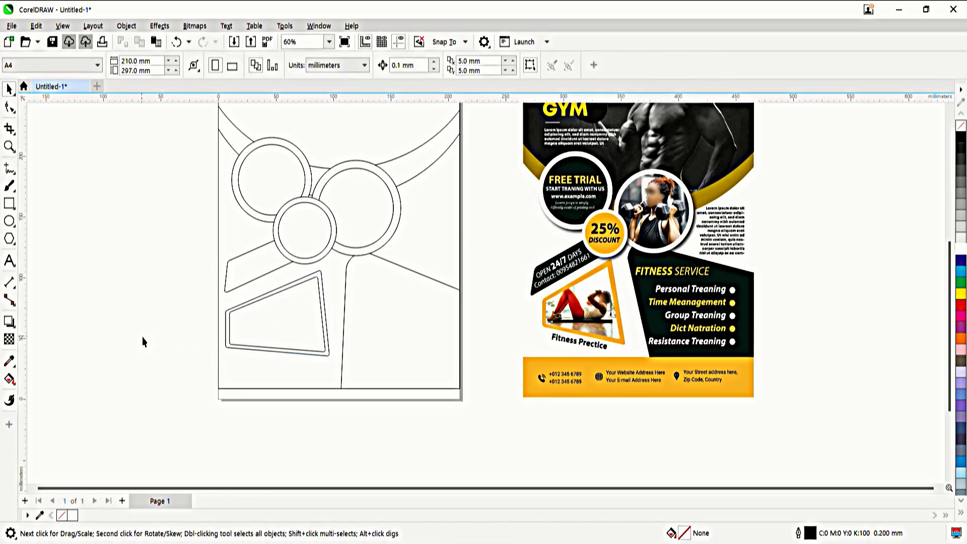
Draw a wide rectangle across the bottom of the page, extending past its edges, and place it inside the page frame's PowerClip.
left_click(8, 208)
left_click_drag(170, 458, 482, 361)
key("space")
key("Delete")
Move both trapezoids up slightly beneath the slanted bar, and centre the page frame on the page.
left_click(301, 330)
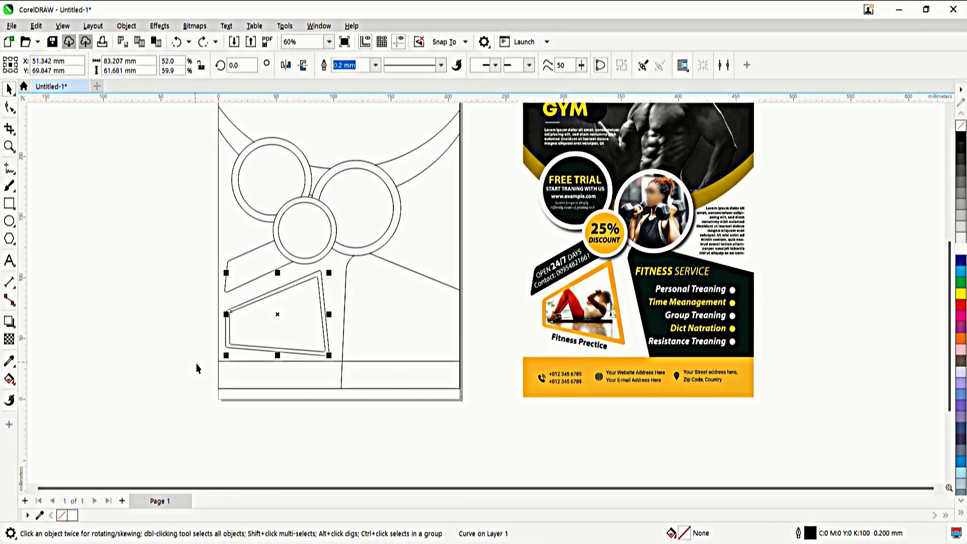
left_click_drag(198, 362, 344, 261)
left_click(174, 308)
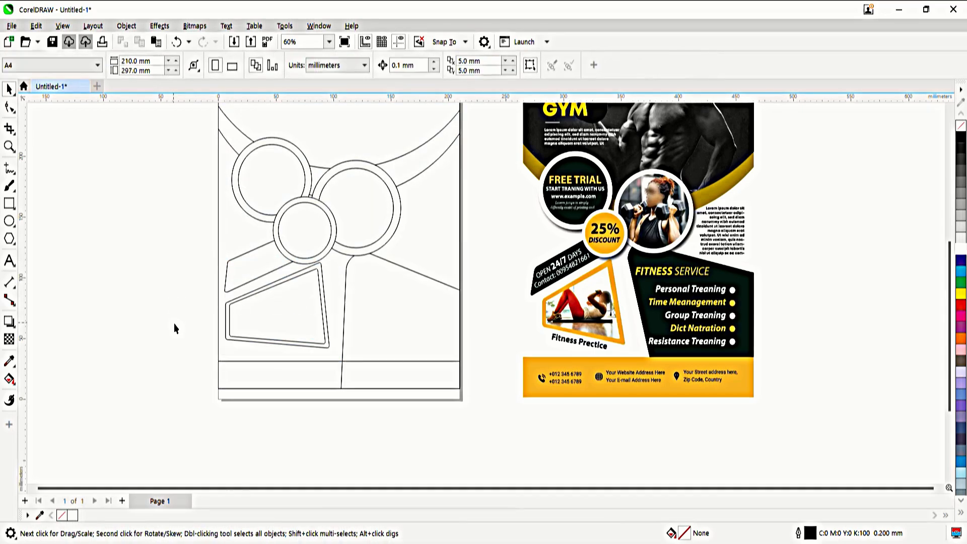
key("F4")
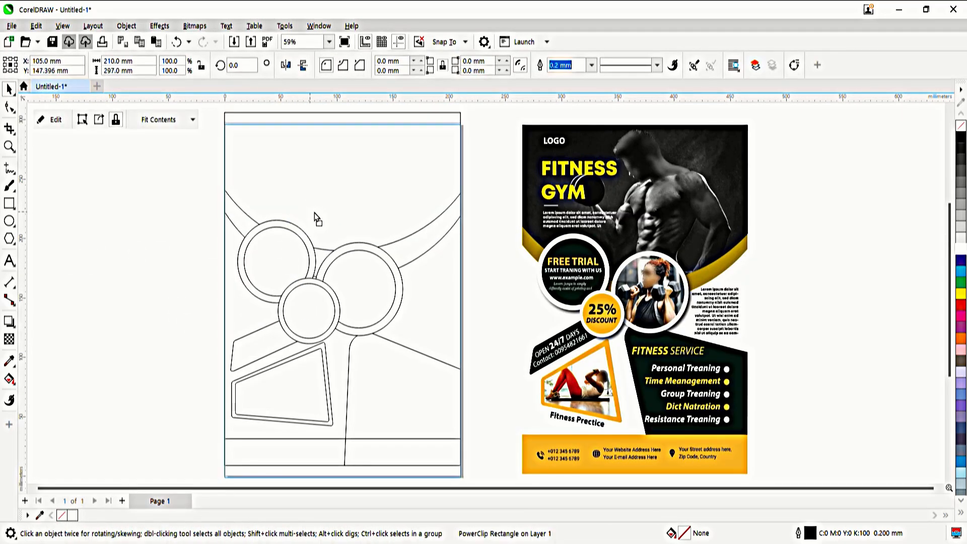
left_click(175, 255)
left_click(9, 361)
left_click(532, 458)
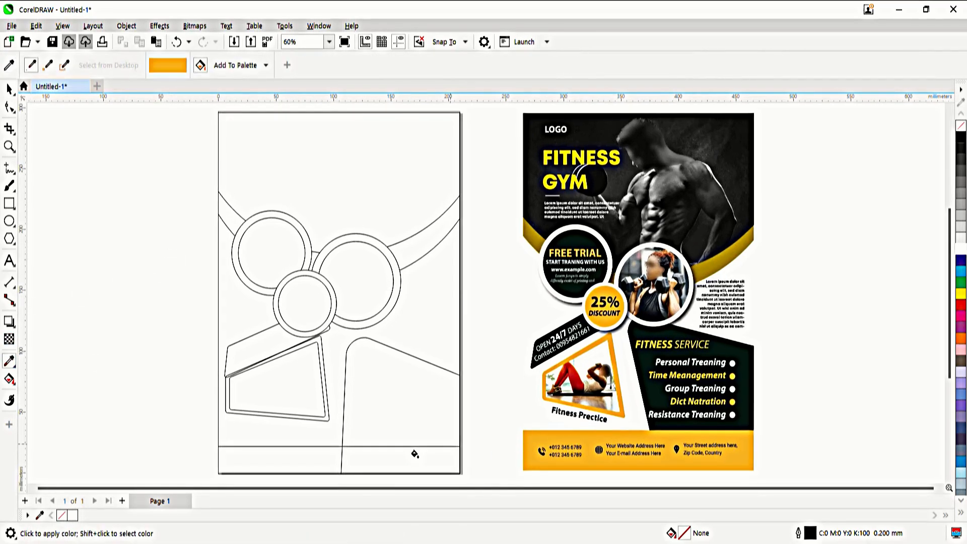
left_click(414, 459)
key("ctrl+z")
Edit the page frame's PowerClip contents and fill the bottom rectangle with orange sampled from the reference flyer's footer band.
key("space")
left_click(349, 427)
double_click(351, 429)
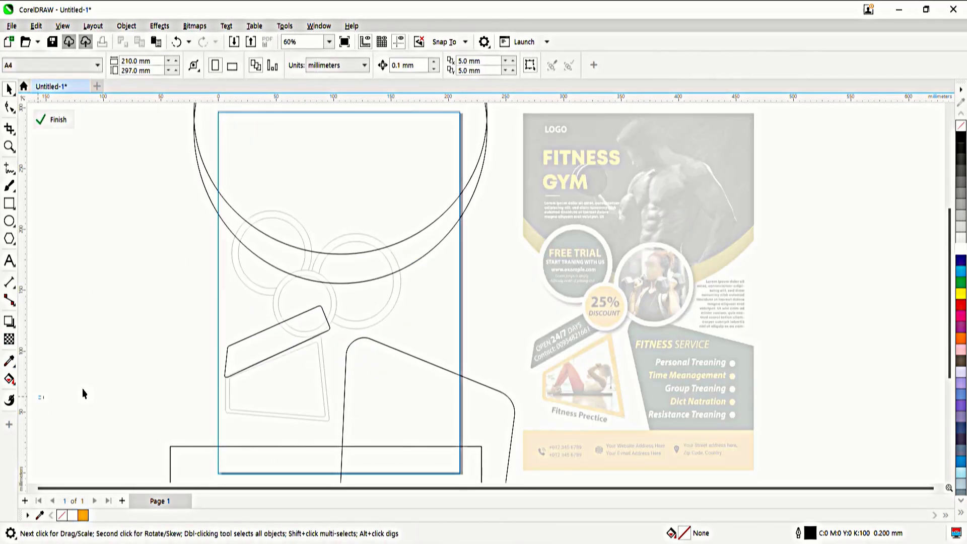
left_click(9, 361)
left_click(574, 442)
left_click(423, 470)
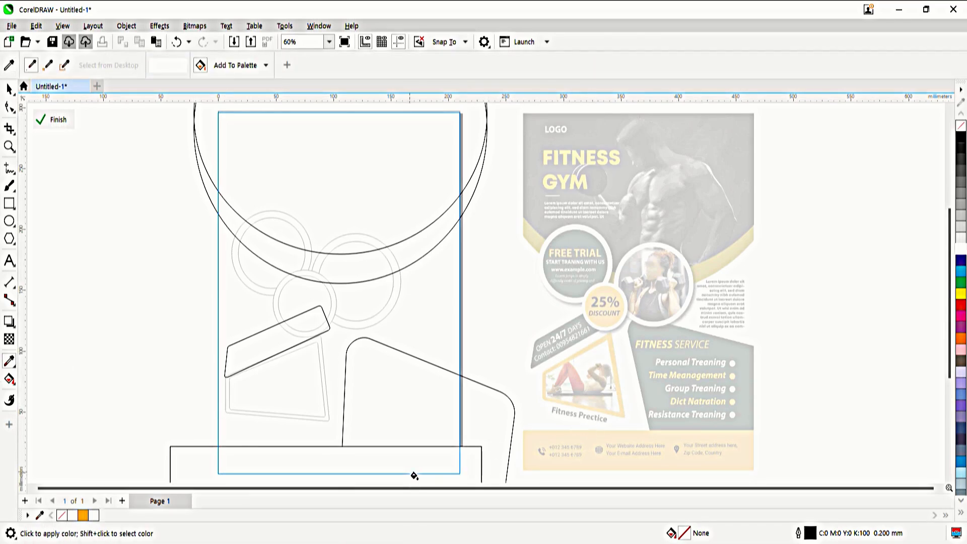
left_click(9, 360)
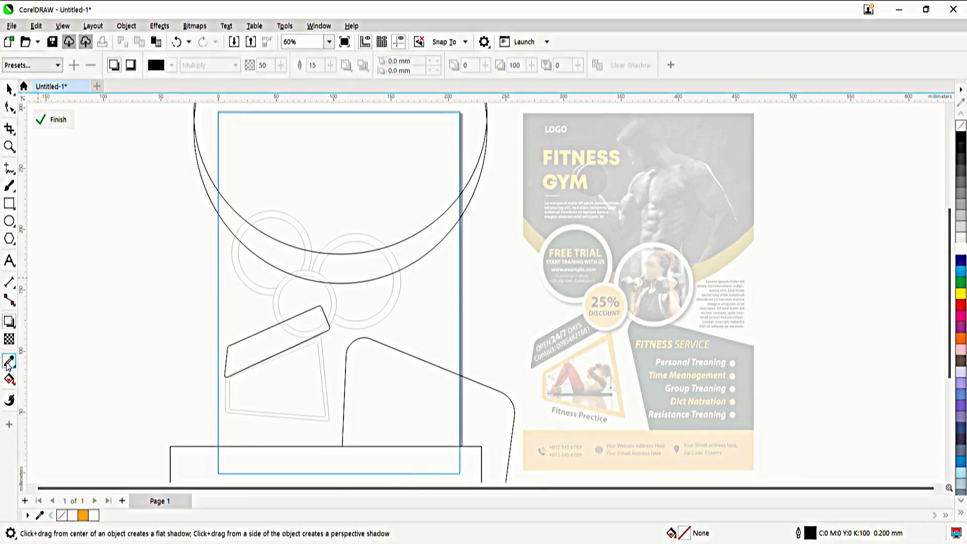
left_click(587, 453)
left_click(447, 439)
key("space")
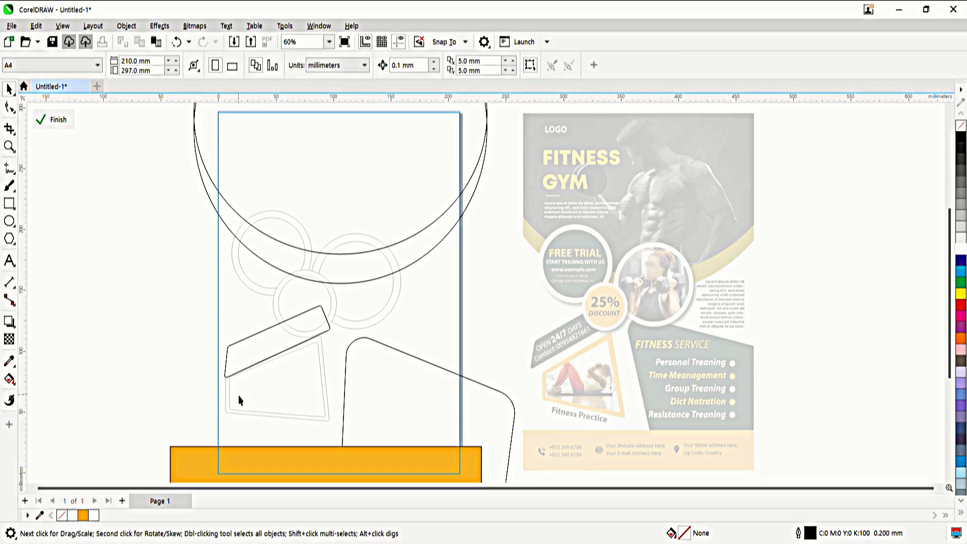
Fill the slanted lower-right panel with the near-black green sampled from the reference flyer's Fitness Service panel.
left_click(8, 362)
left_click(653, 341)
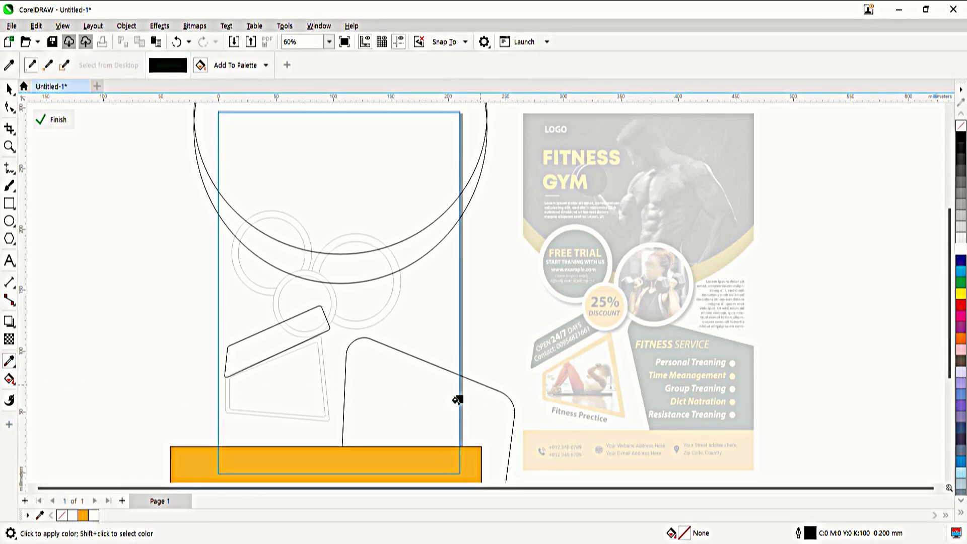
left_click(452, 400)
key("space")
key("space")
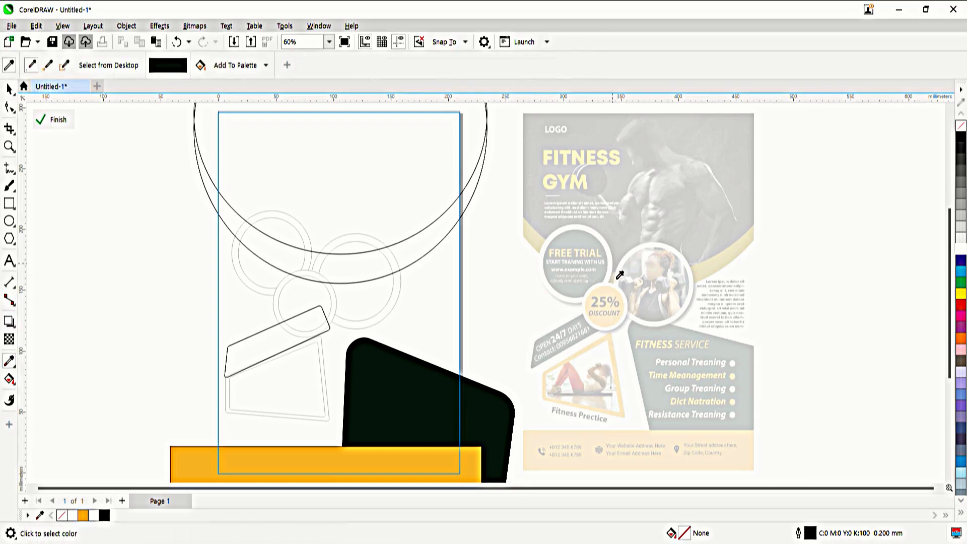
left_click(711, 272)
left_click(415, 264)
key("ctrl+z")
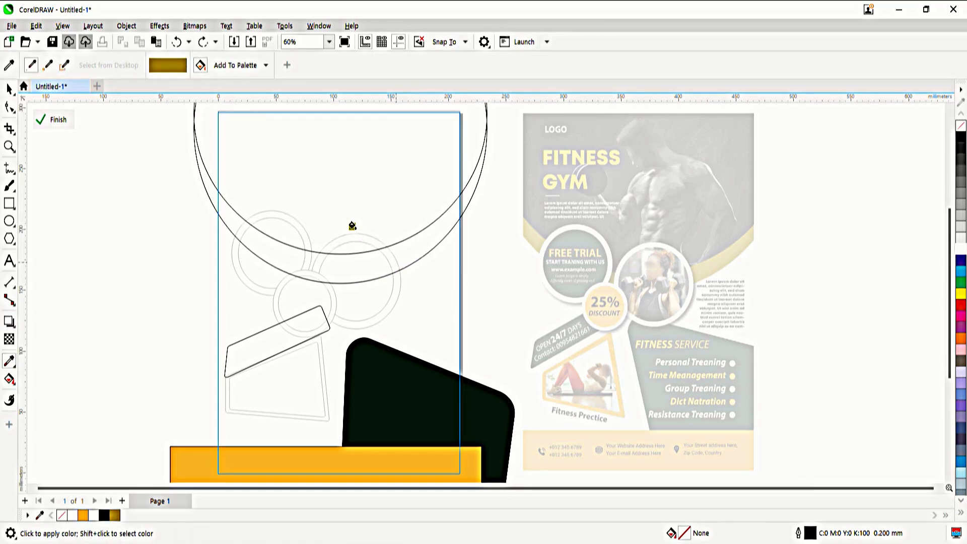
key("space")
left_click(322, 266)
left_click(343, 204)
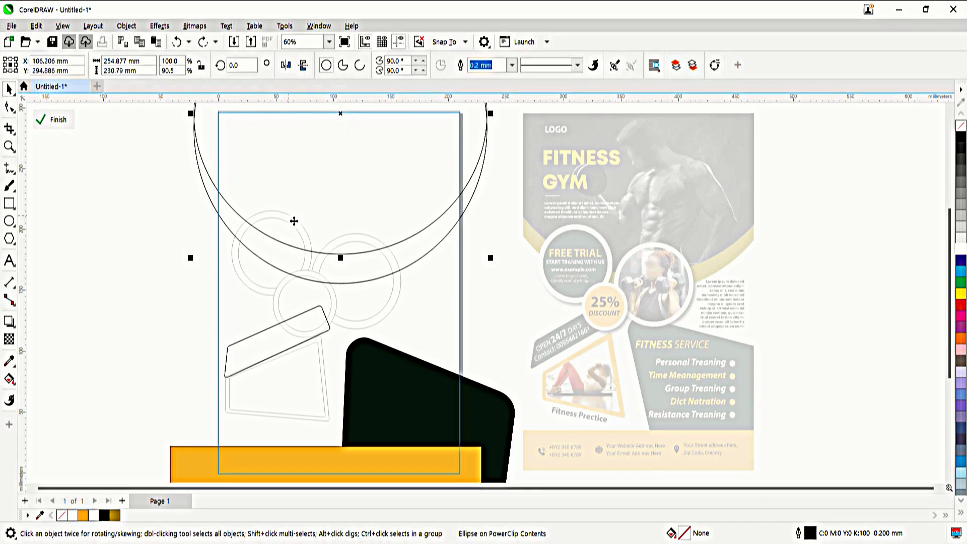
Fill the lower arc circle with the dark gold sampled from the reference flyer's curved band and finish editing the PowerClip.
key("space")
left_click(739, 266)
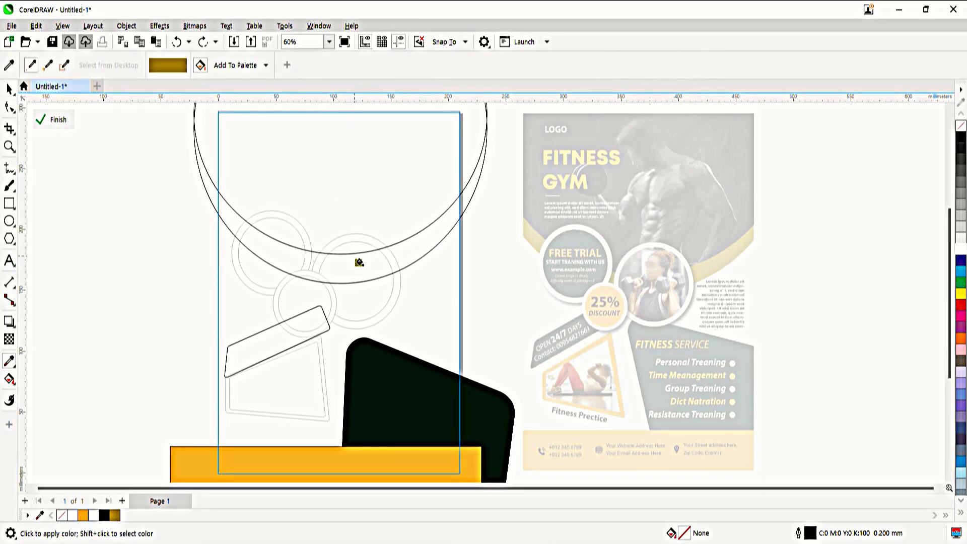
left_click(360, 262)
left_click(9, 89)
left_click(100, 225)
left_click(100, 225, "ctrl")
Ungroup the largest ring into its two separate circles.
left_click(383, 270)
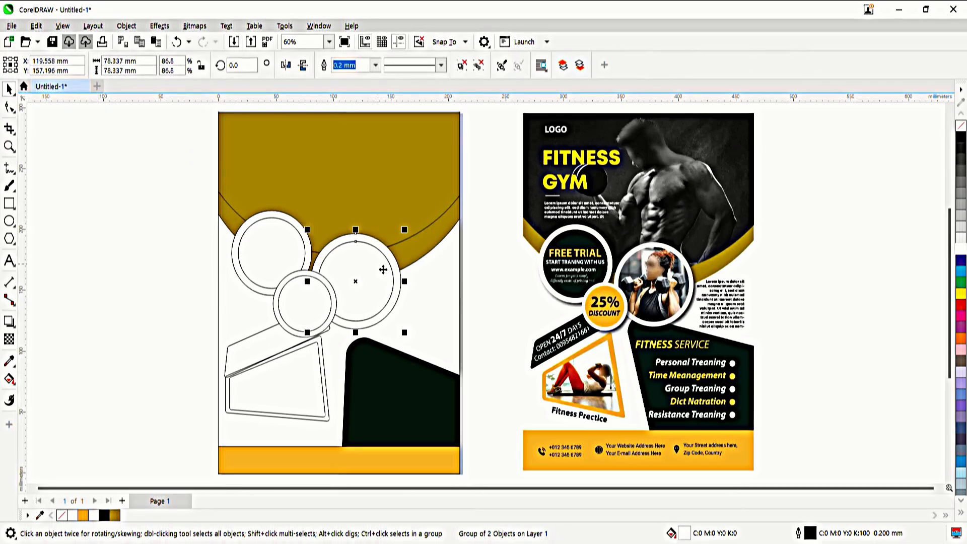
key("i")
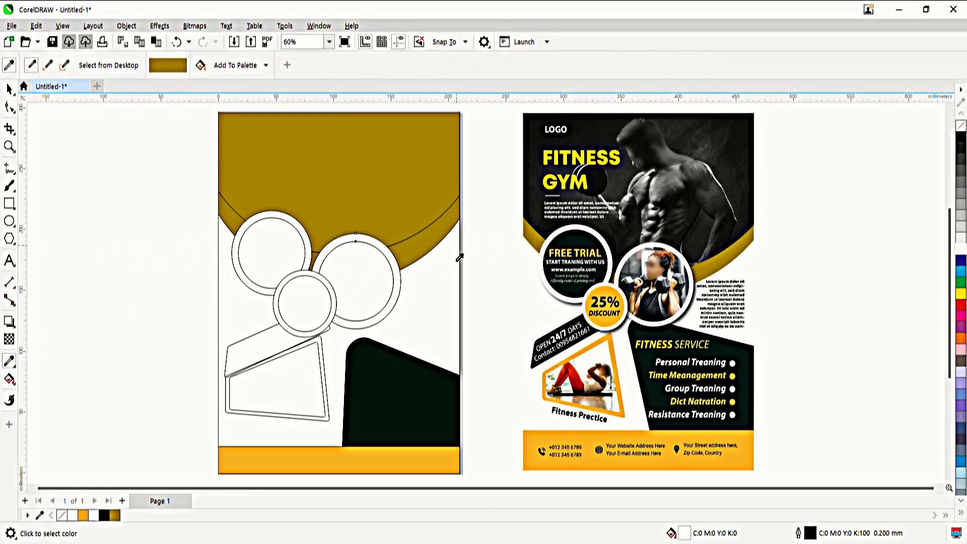
key("space")
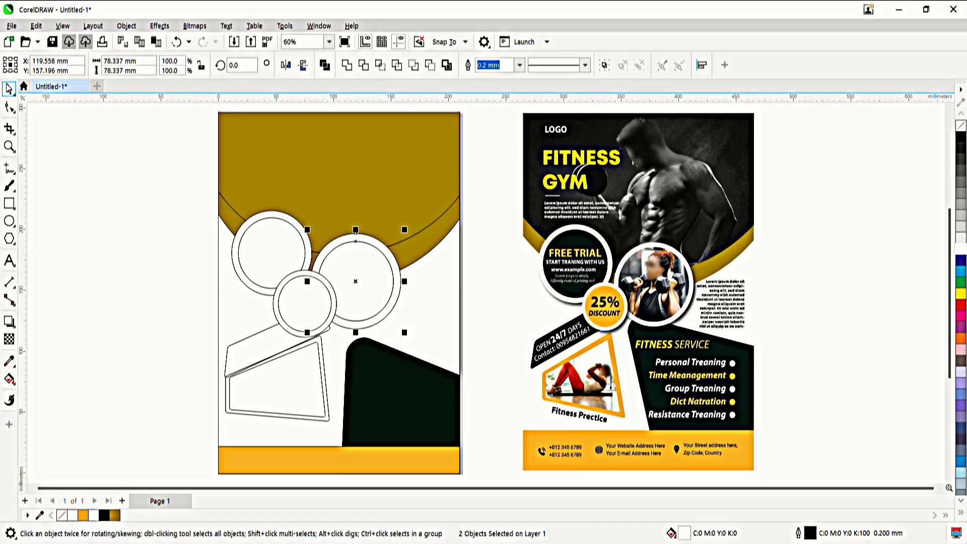
left_click(212, 204)
left_click(297, 227)
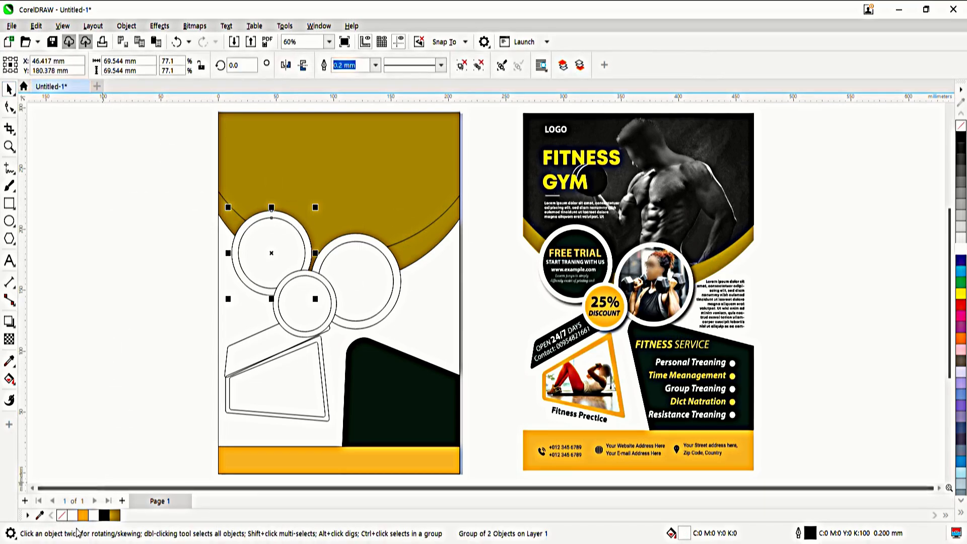
left_click(391, 315)
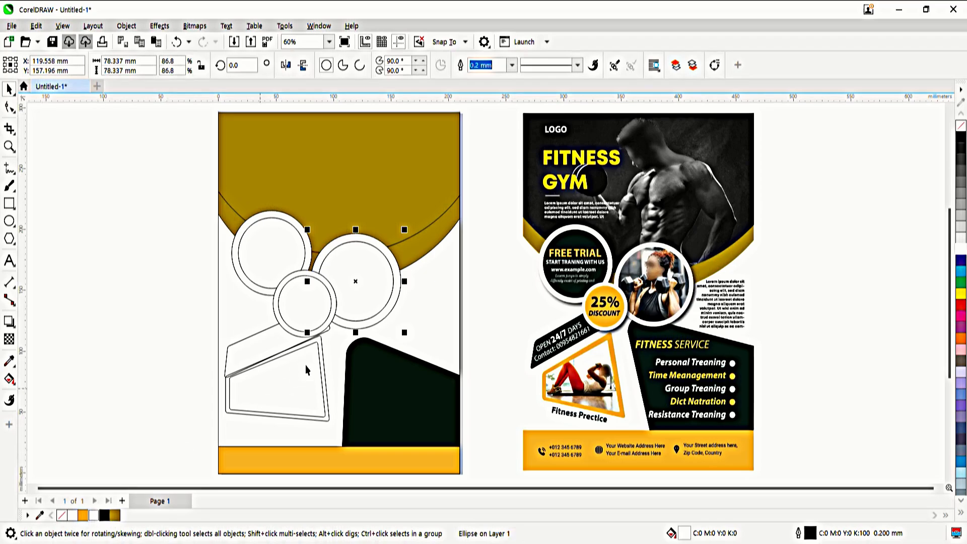
Ungroup the smallest ring and fill its inner circle with the sampled orange from the document palette.
left_click(320, 333)
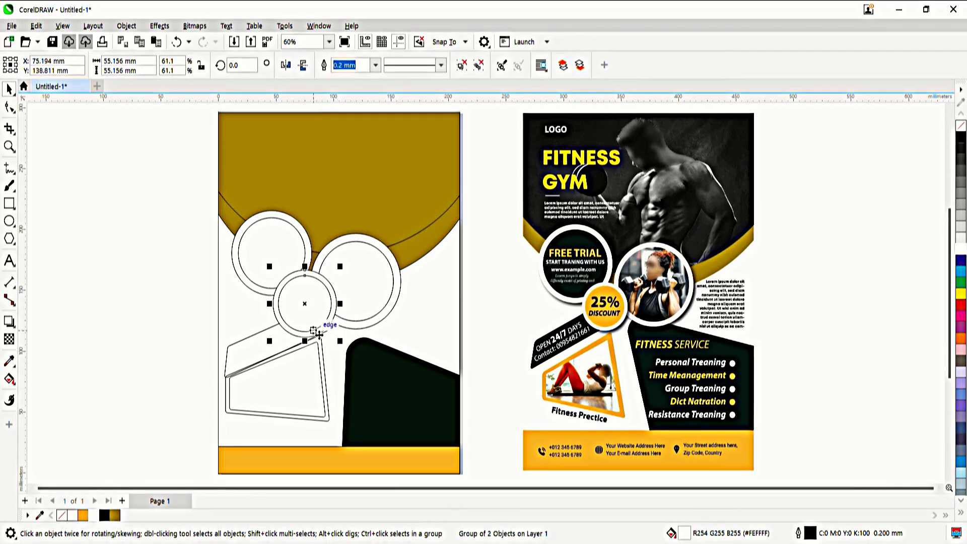
key("ctrl+u")
left_click(150, 347)
key("Tab")
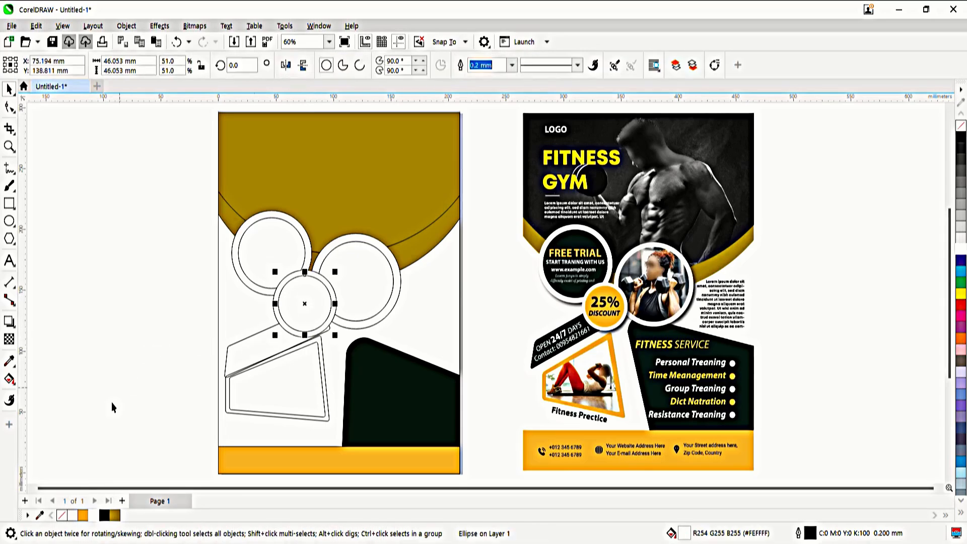
left_click(83, 514)
left_click(107, 345)
Open the page PowerClip, shrink the slanted banner outline to about 82 mm wide and shift it toward the page's left edge.
left_click_drag(167, 190, 398, 351)
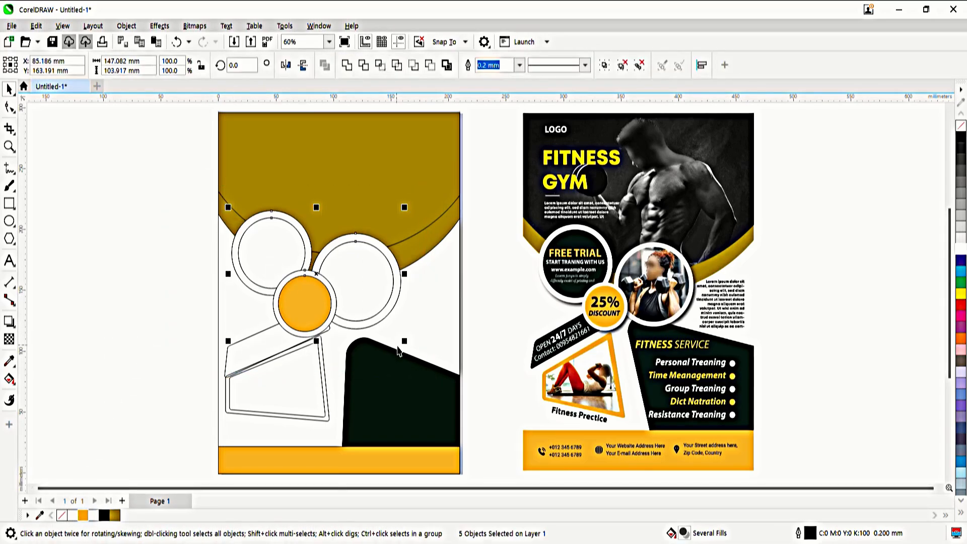
left_click(831, 206)
double_click(258, 344)
left_click_drag(258, 344, 262, 334)
left_click_drag(340, 371, 328, 363)
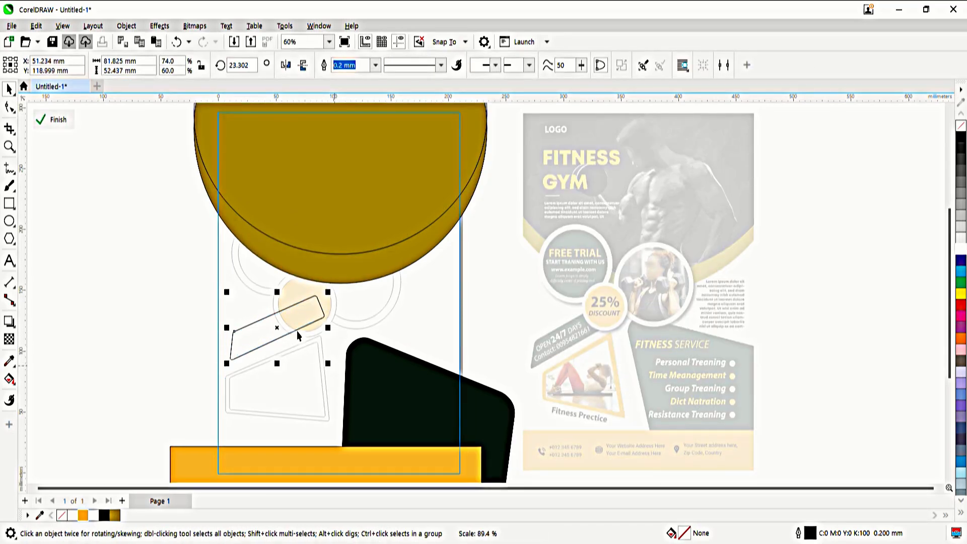
left_click_drag(297, 331, 288, 331)
Fill the slanted banner with the near-black green from the document palette and finish editing the PowerClip.
double_click(187, 330)
double_click(260, 344)
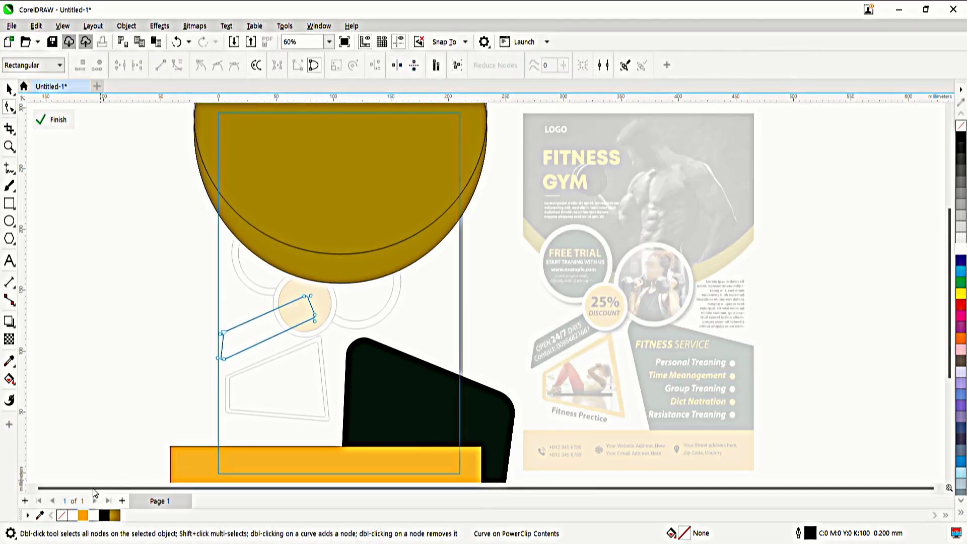
left_click(103, 512)
key("space")
double_click(76, 348)
left_click(784, 220)
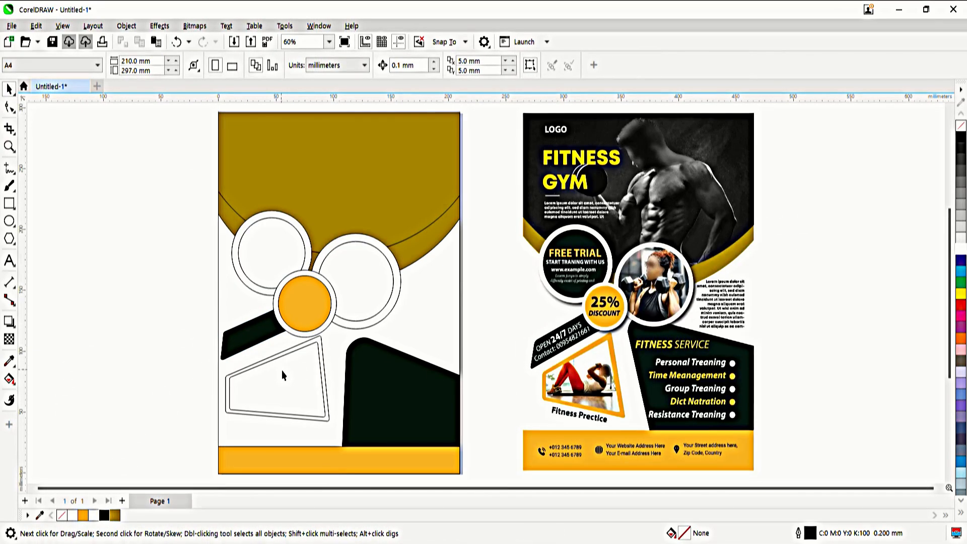
Fill the outer shape of the slanted photo frame with orange from the document palette.
left_click_drag(282, 370, 283, 376)
key("ctrl+z")
left_click(338, 367)
left_click(325, 396)
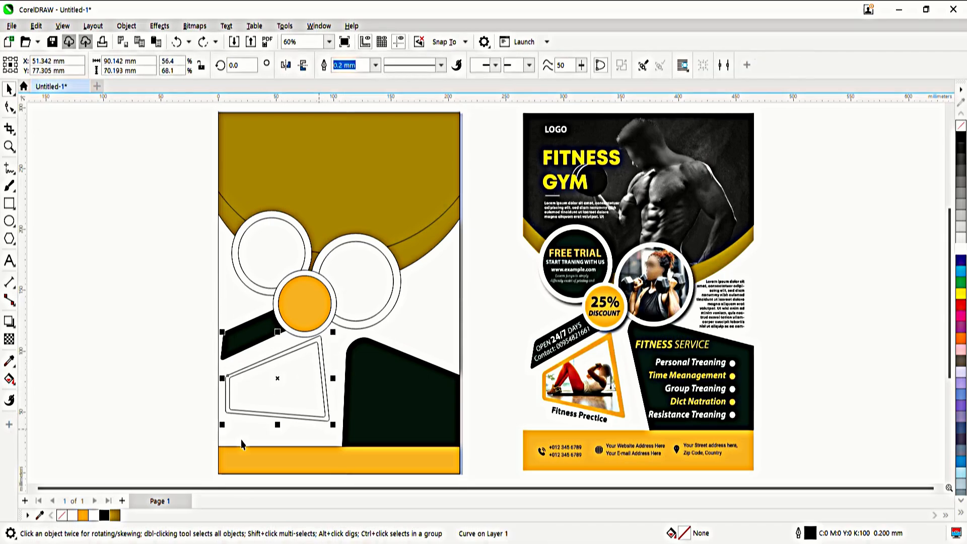
left_click(83, 515)
left_click(116, 420)
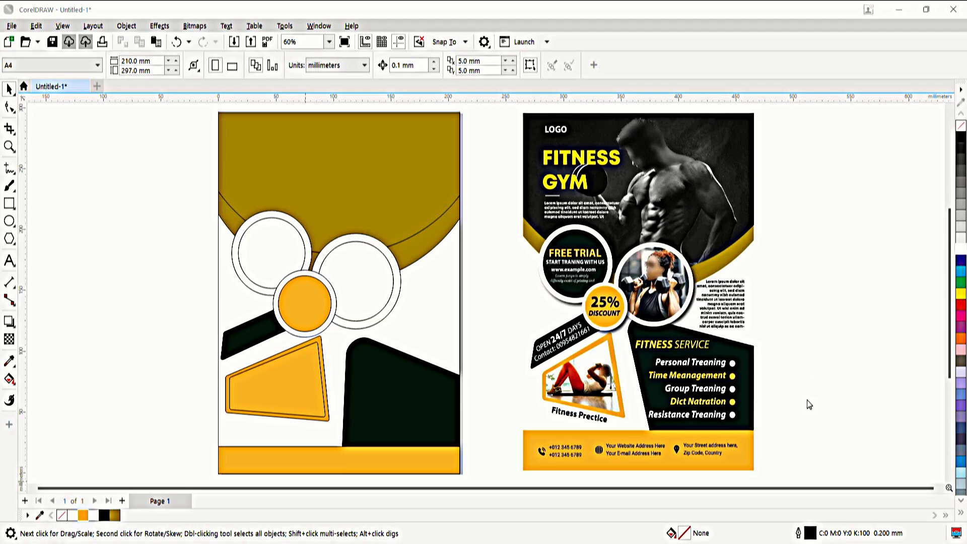
Insert the muscular torso photo on the flyer page and scale it down to about 160 mm square.
left_click(687, 455)
key("ctrl+v")
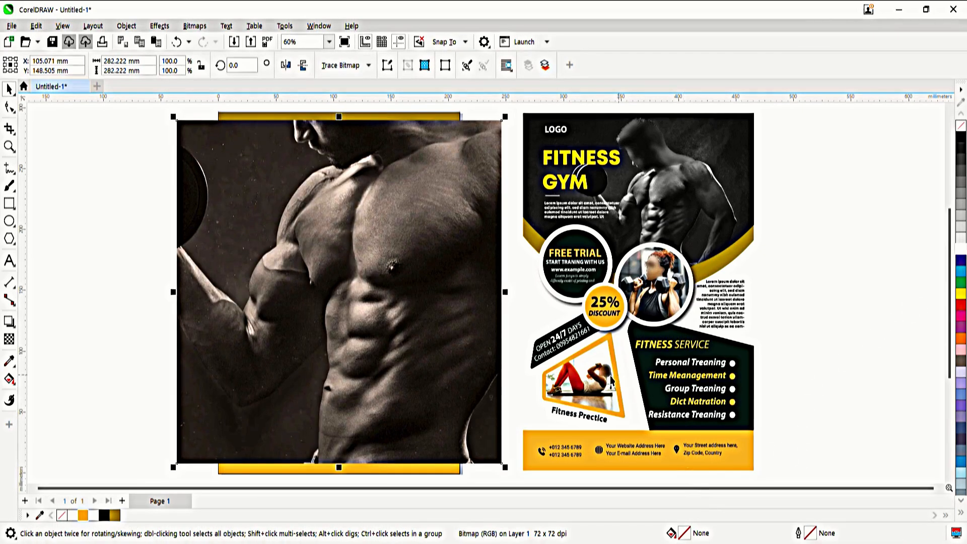
left_click_drag(525, 116, 458, 167)
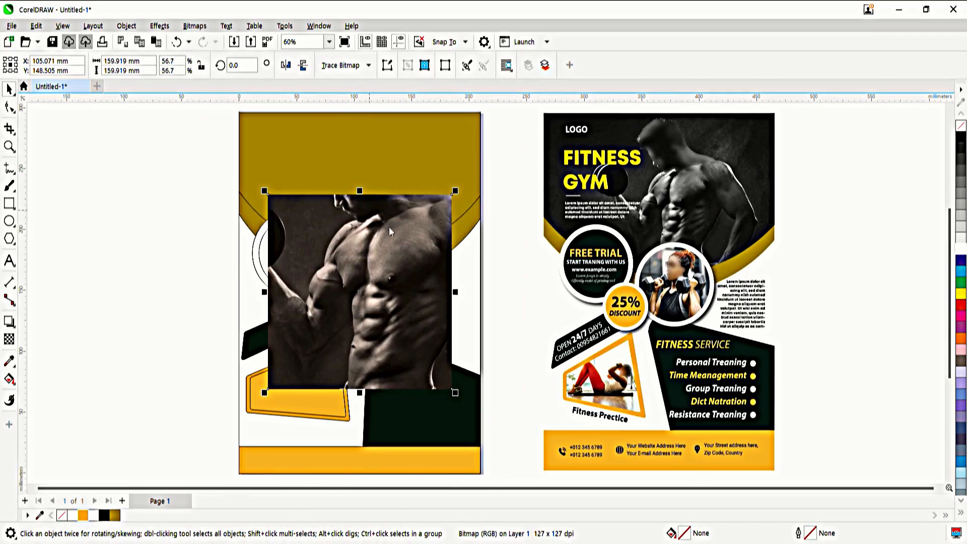
Place the torso photo inside the page PowerClip and open the clipped contents for editing.
key("alt+j")
key("w")
key("p")
left_click(419, 335)
left_click(423, 251, "ctrl")
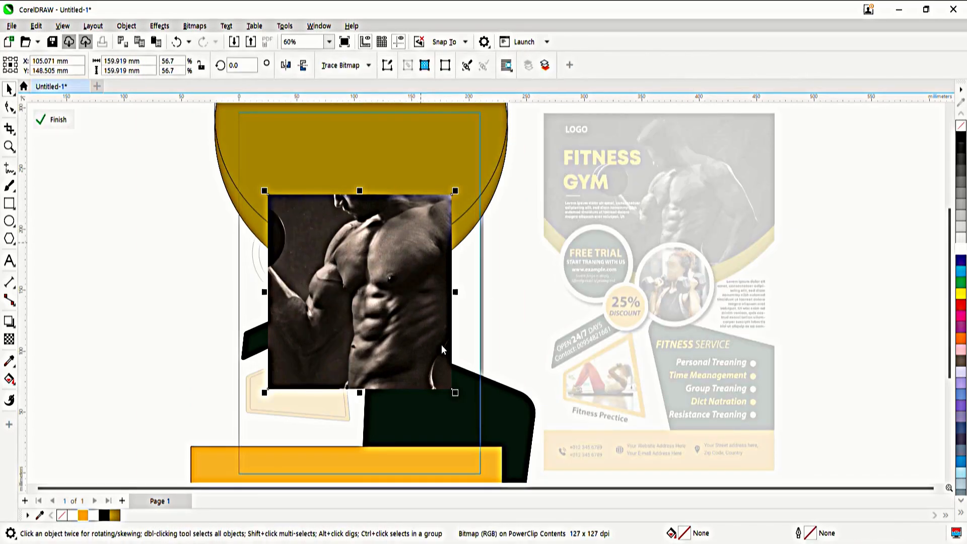
Move the torso photo up within the upper arc circle and widen it to about 191 mm.
left_click_drag(368, 222, 373, 135)
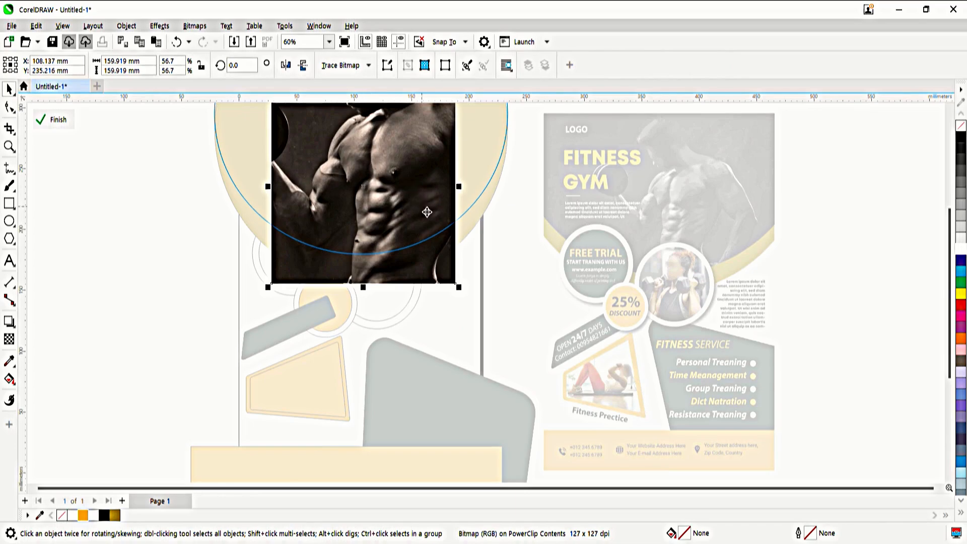
left_click_drag(458, 186, 477, 186)
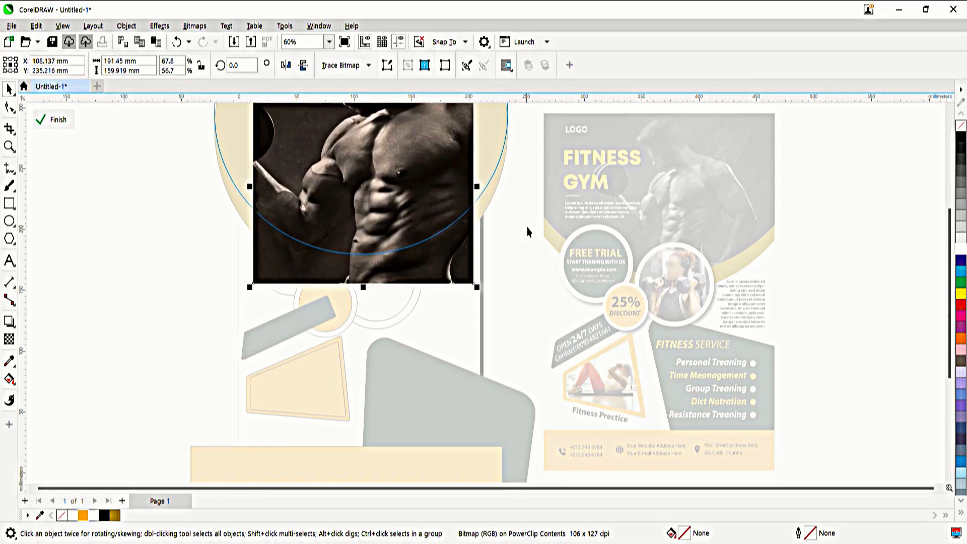
left_click(527, 232)
left_click(132, 329)
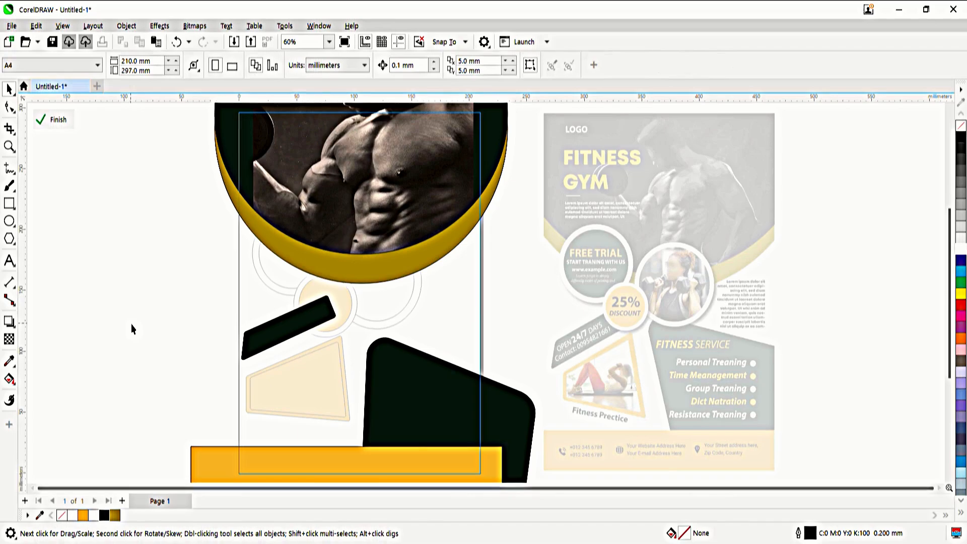
Reopen the nested PowerClip, lower the torso photo inside the upper arc circle and return to the full page.
left_click(396, 238)
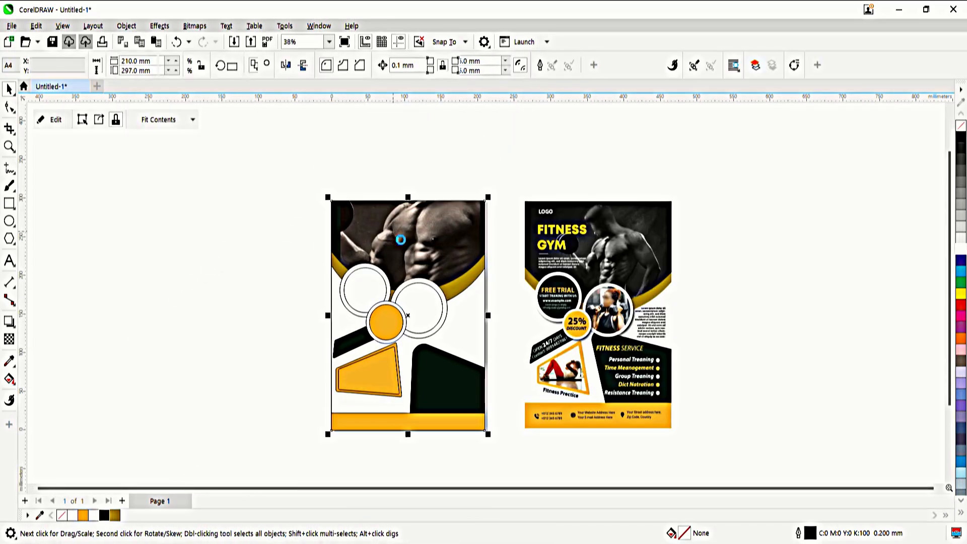
double_click(397, 240)
left_click(403, 242)
double_click(408, 246)
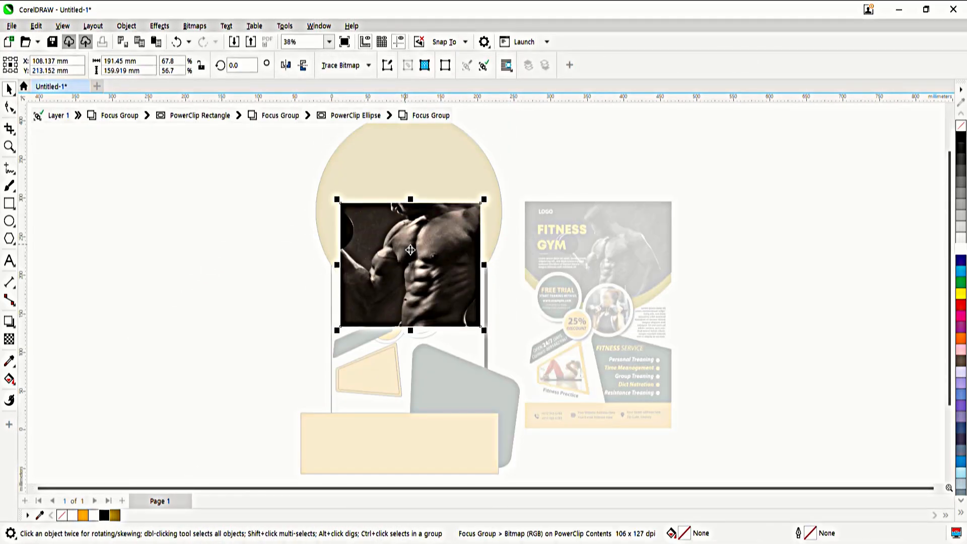
double_click(271, 249)
double_click(272, 249)
double_click(271, 248)
double_click(271, 249)
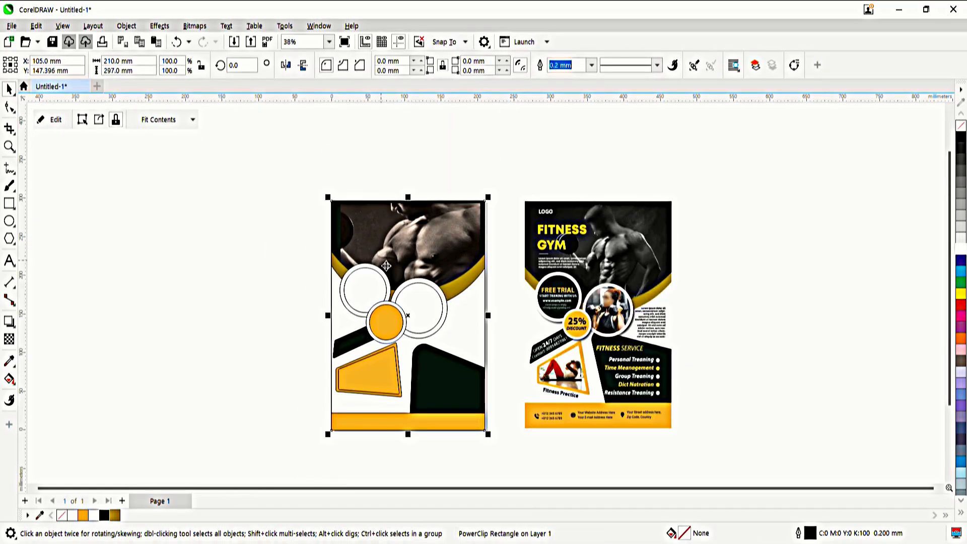
key("F4")
Import the sit-up exercise photo and PowerClip it inside the inner shape of the slanted photo frame.
left_click(336, 302)
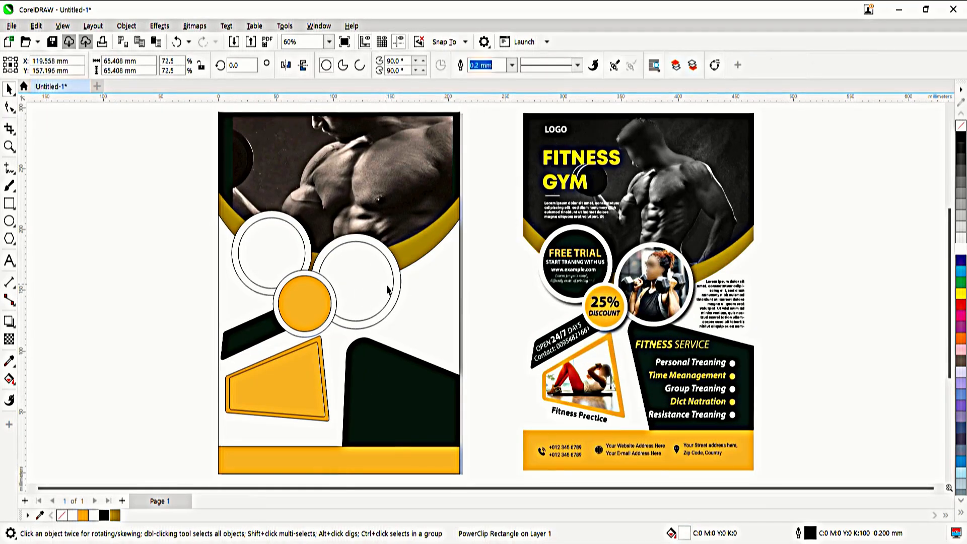
key("ctrl+i")
key("Return")
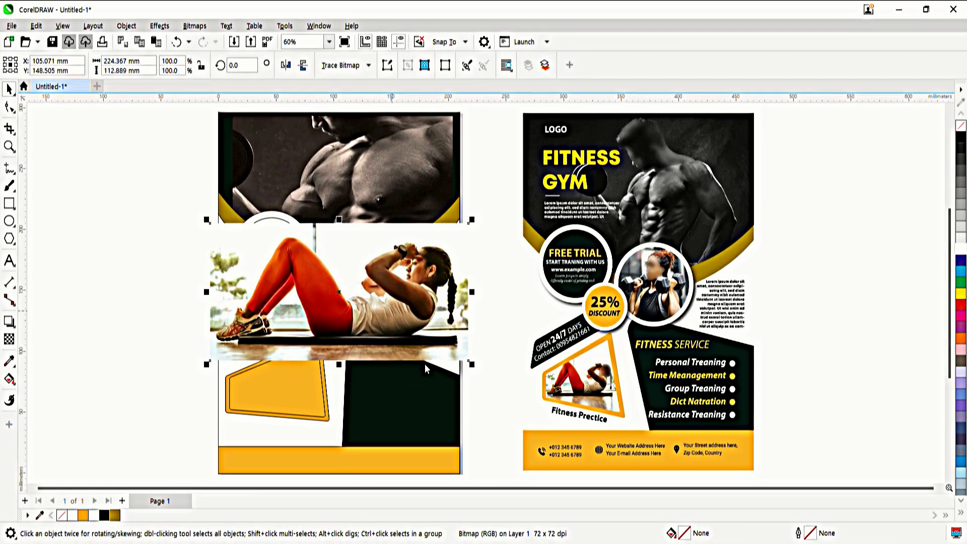
key("alt+j")
key("w")
key("p")
left_click(281, 396)
key("space")
key("space")
key("space")
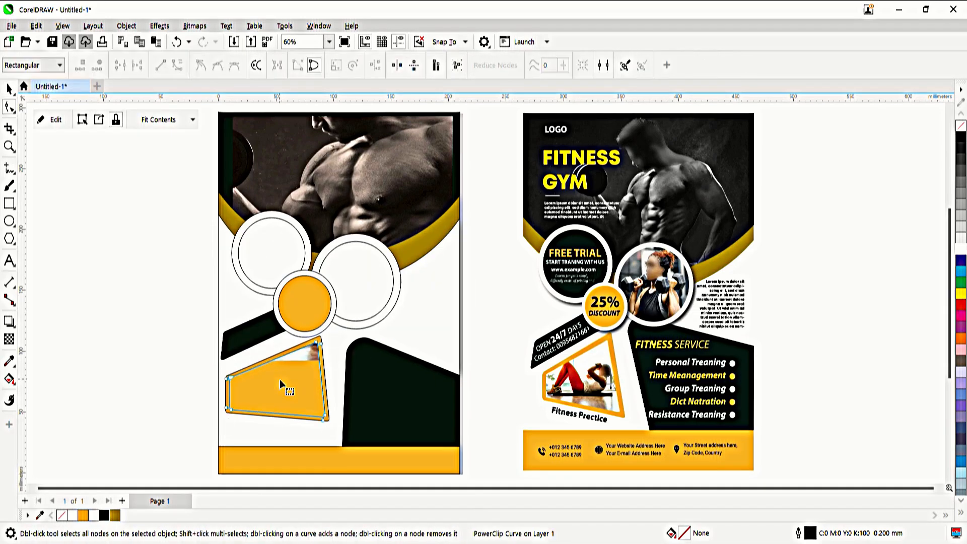
key("space")
Edit the clipped sit-up photo, shrinking it to about 85 mm wide, centring it and stretching it to fill the slanted frame.
double_click(281, 385)
left_click_drag(337, 292, 299, 384)
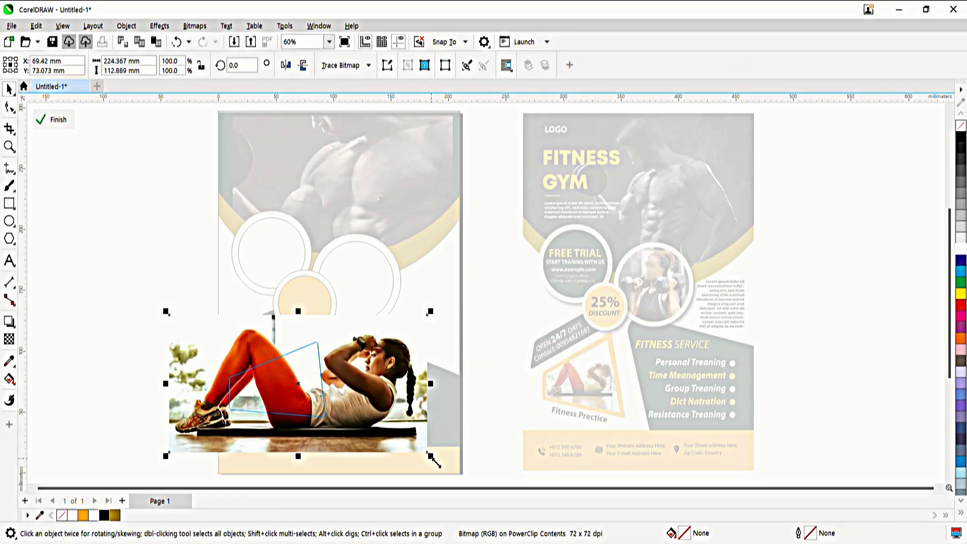
left_click_drag(429, 456, 338, 353)
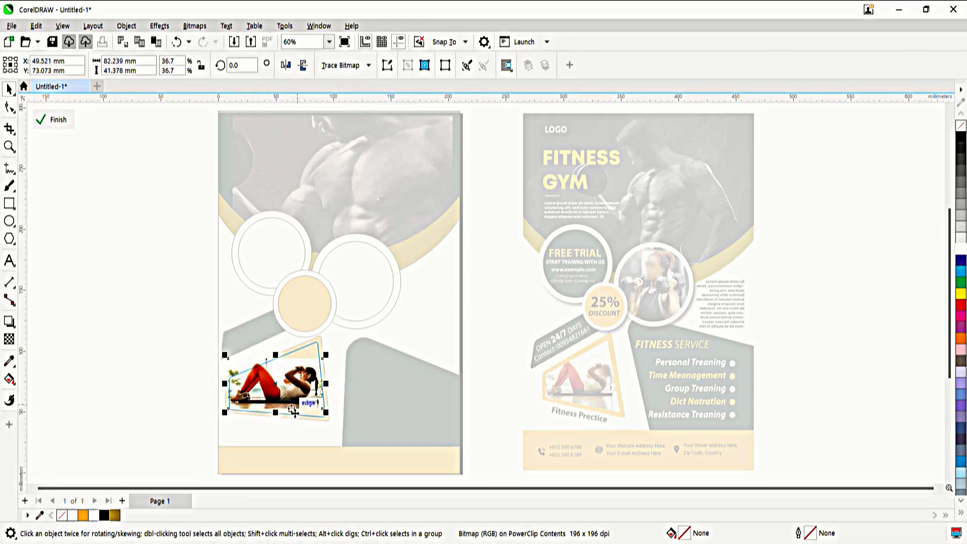
left_click_drag(294, 411, 281, 418)
left_click_drag(325, 383, 329, 385)
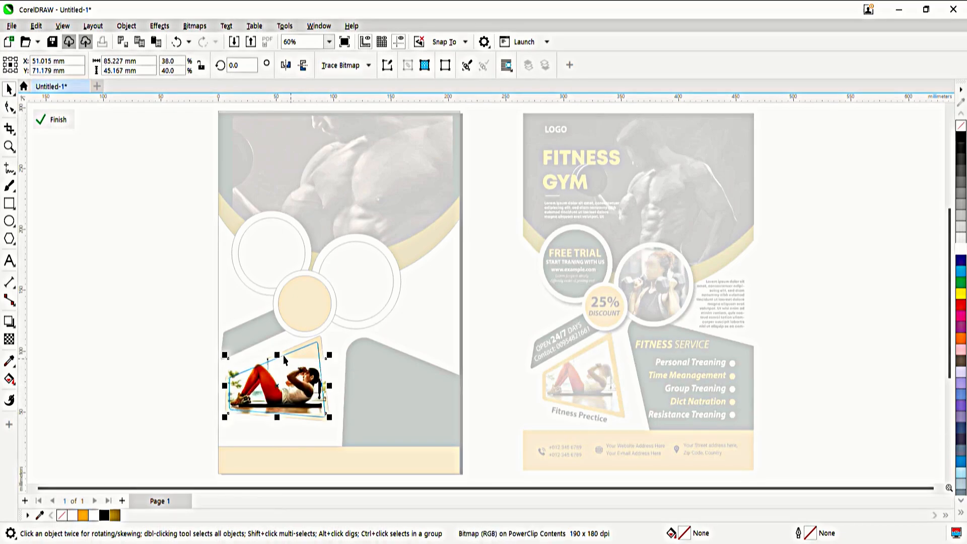
mouse_move(285, 359)
left_mouse_down()
mouse_move(283, 337)
mouse_move(278, 352)
left_mouse_up()
left_click(204, 356, "ctrl")
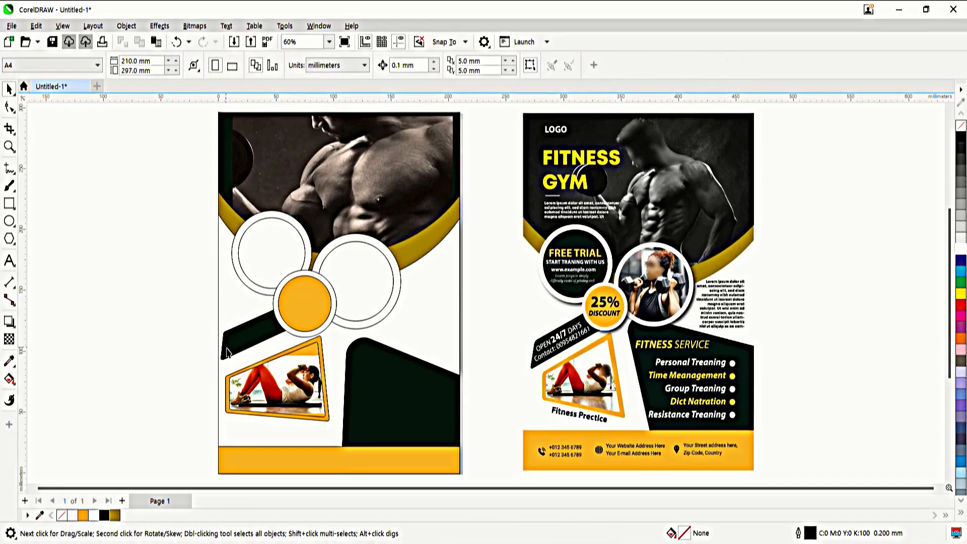
left_click(283, 367)
left_click(127, 312)
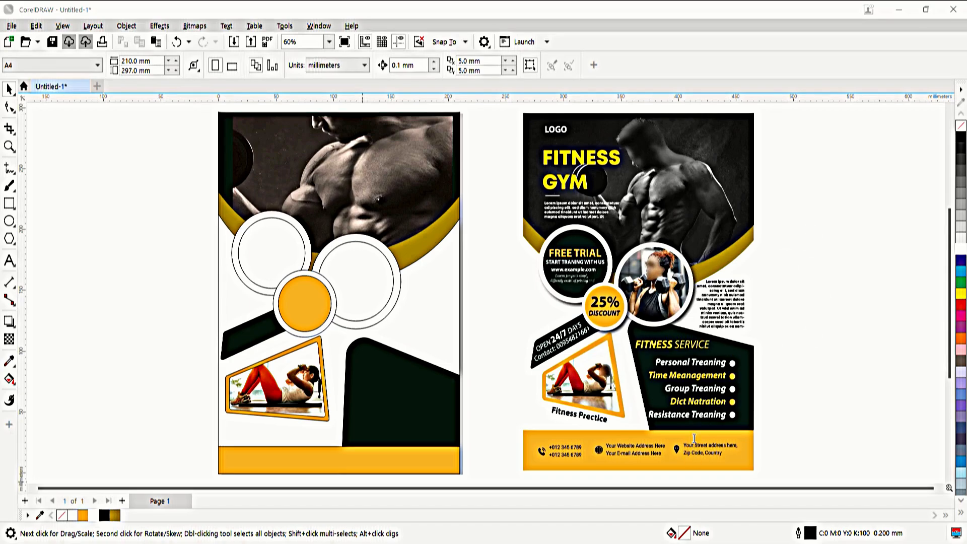
Import the photo of the woman with dumbbells and PowerClip it inside the largest ring's inner circle.
left_click_drag(695, 388, 338, 415)
left_click_drag(518, 144, 334, 321)
left_click_drag(285, 360, 384, 285)
left_click(380, 288)
Scale the clipped dumbbell photo to about 72 mm, centre it over the circle and finish editing the PowerClip.
double_click(380, 288)
left_click(385, 286)
left_click(361, 254)
left_click_drag(402, 229, 392, 241)
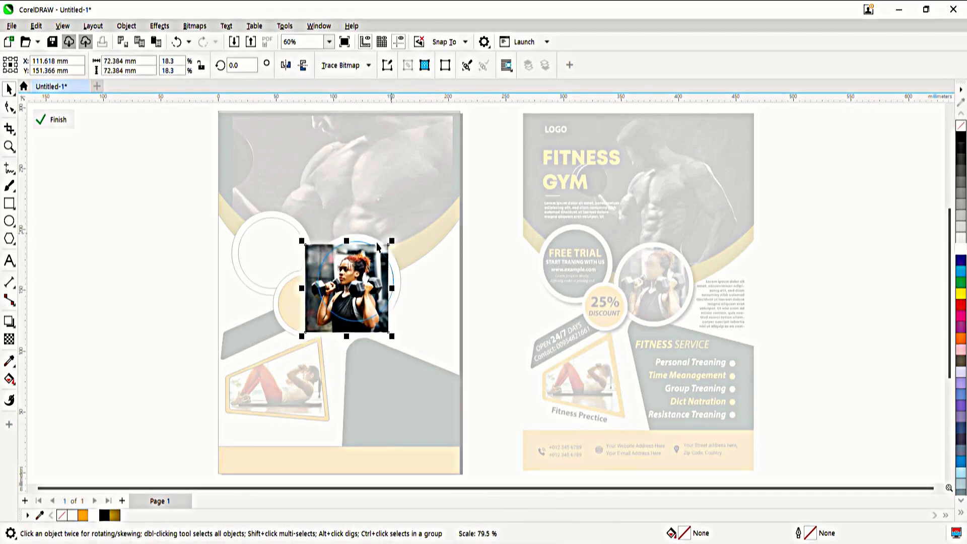
left_click_drag(352, 270, 362, 263)
left_click(56, 119)
Ungroup the upper-left ring and fill its inner circle with the near-black green from the document palette.
left_click(234, 277)
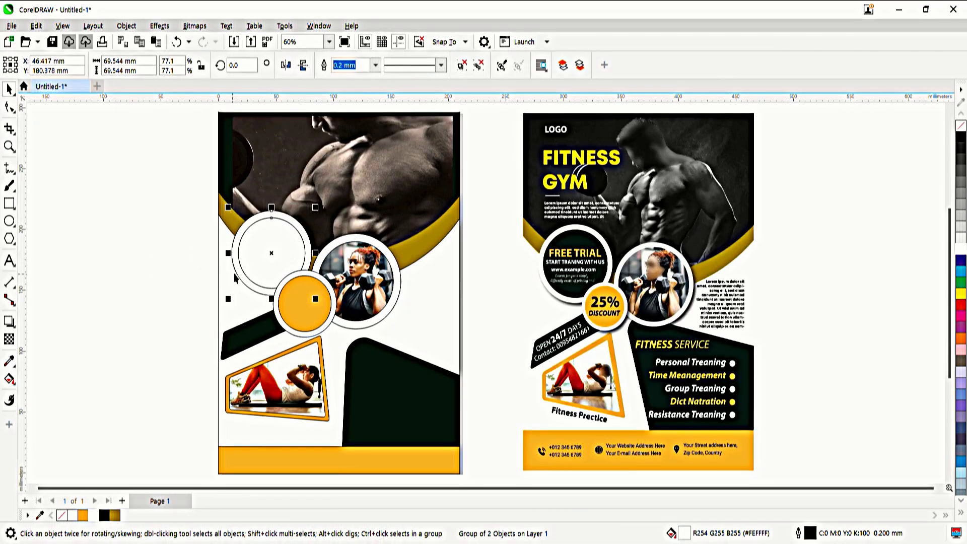
key("ctrl+u")
left_click(114, 241)
left_click(247, 269)
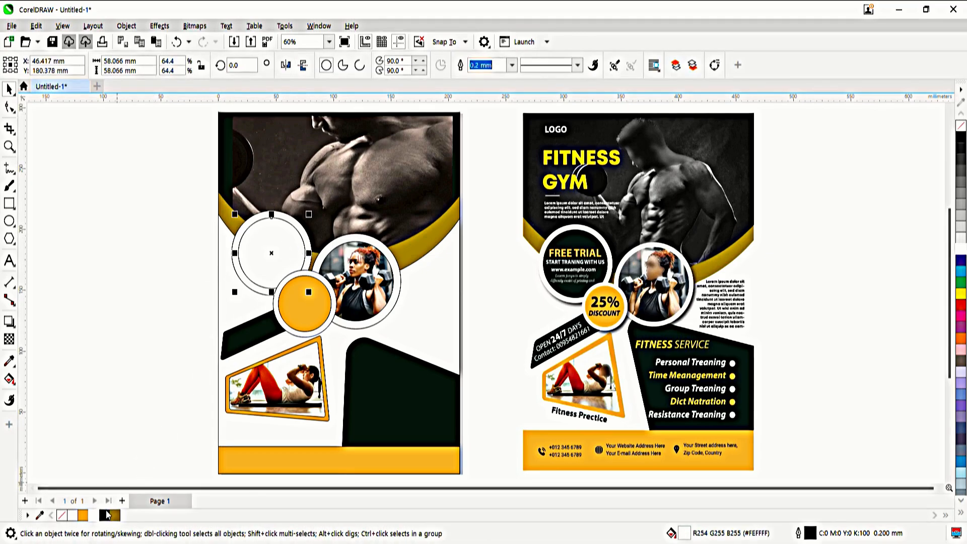
left_click(105, 514)
left_click(131, 179)
Group the outer and inner circles of each of the three rings, one group per ring.
left_click_drag(131, 180, 428, 353)
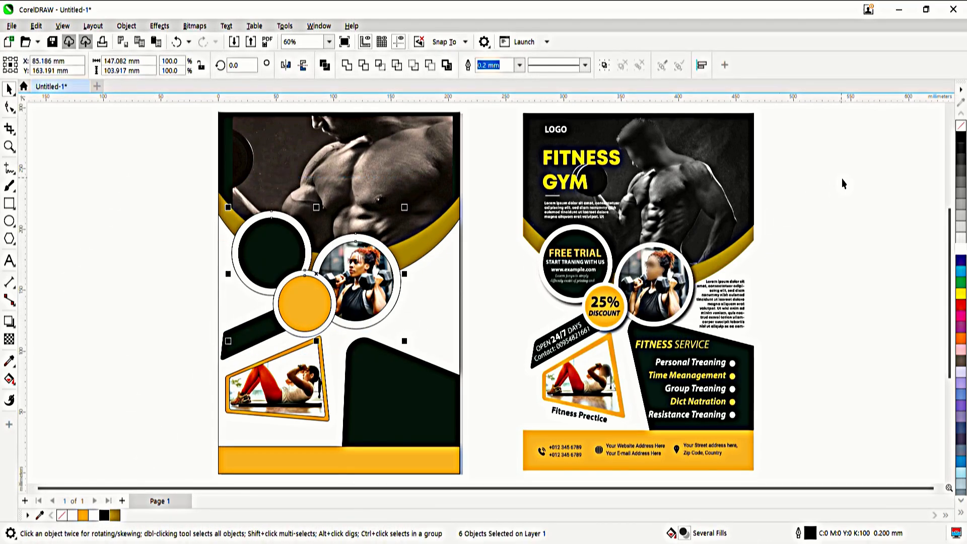
left_click(457, 301)
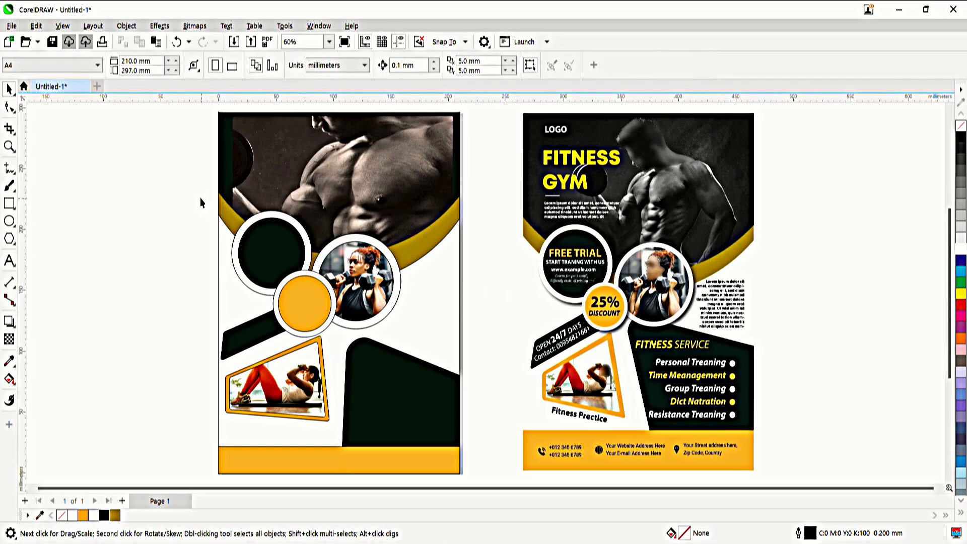
left_click_drag(338, 316, 331, 304)
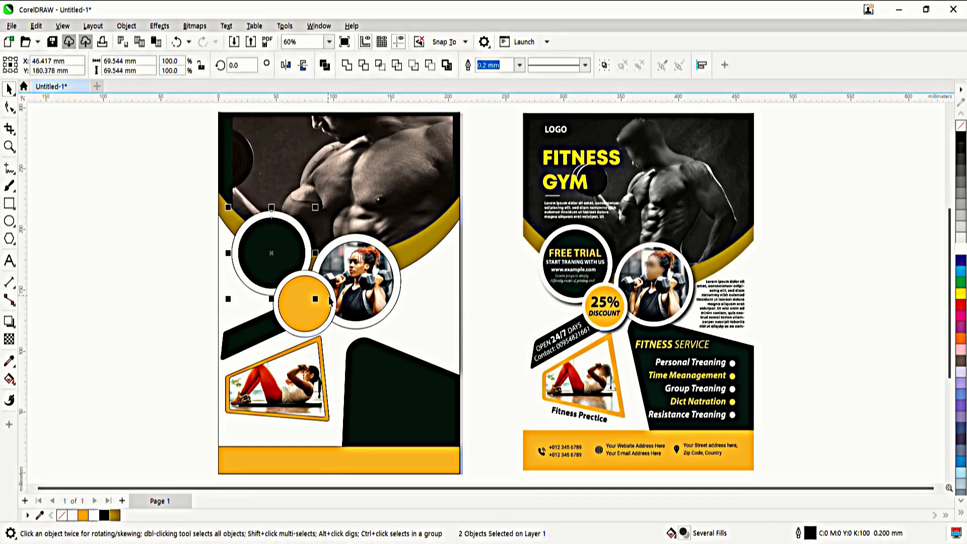
left_click_drag(492, 201, 297, 353)
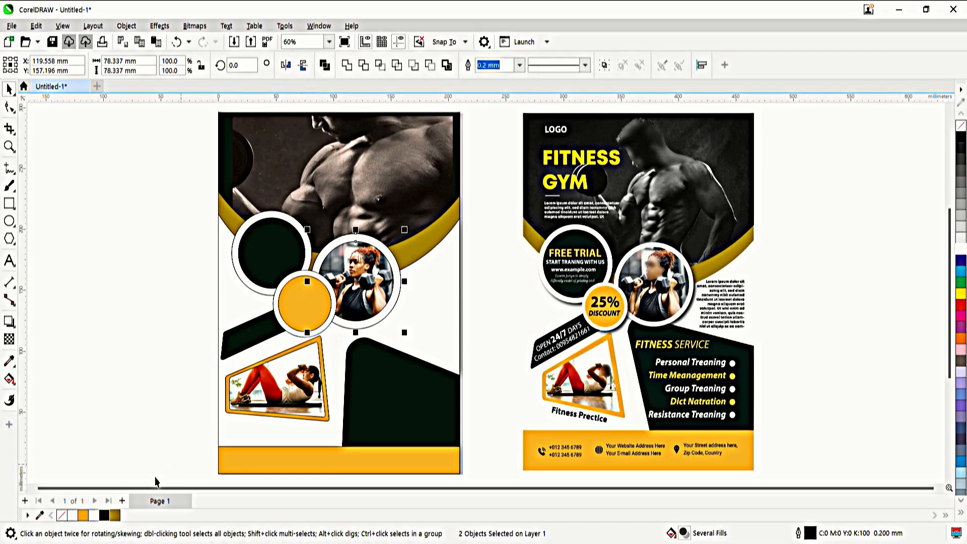
key("ctrl+g")
left_click_drag(178, 270, 346, 349)
left_click(485, 265)
Remove the outlines from the photo ring, the dark green ring and the orange ring.
left_click(372, 279)
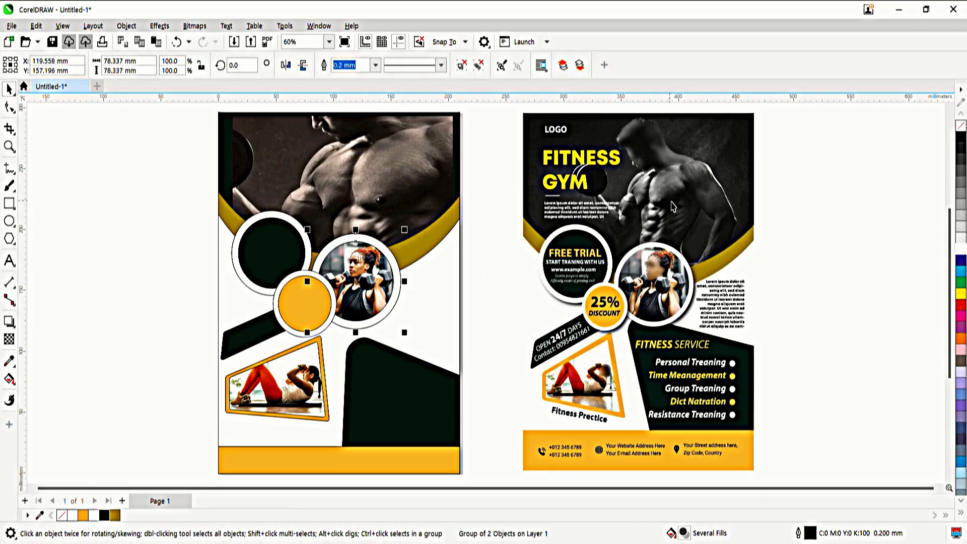
right_click(961, 126)
left_click(282, 247)
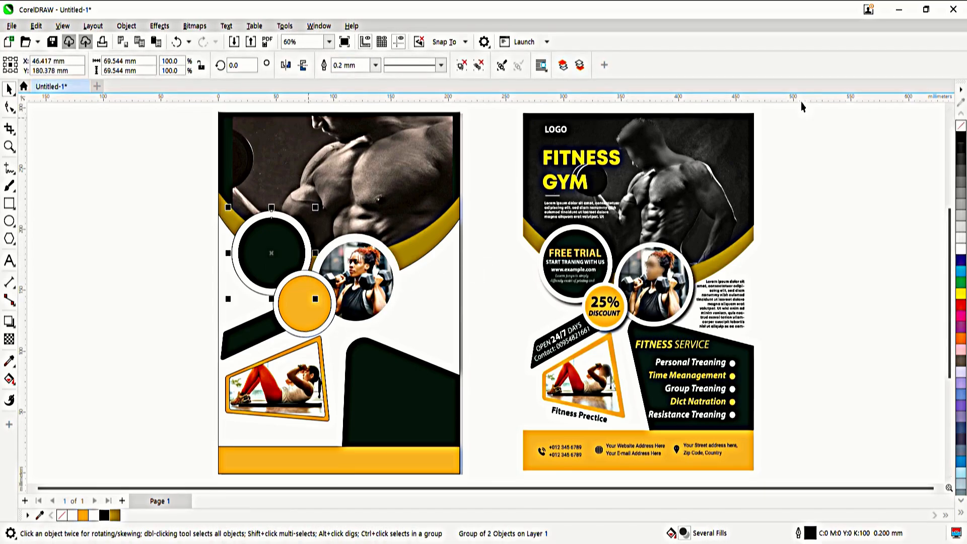
right_click(961, 126)
left_click(322, 309)
right_click(962, 128)
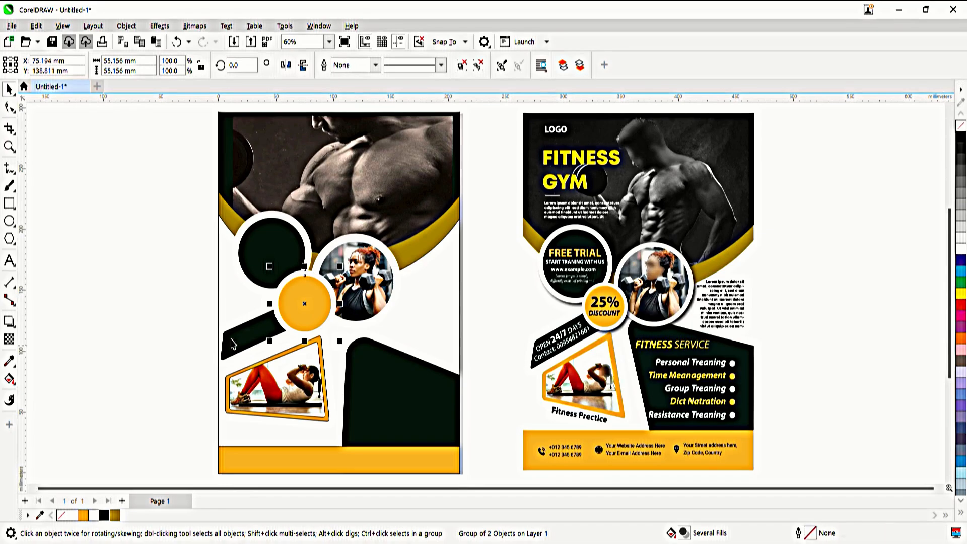
Group the two shapes of the sit-up photo frame and remove their outlines.
left_click_drag(166, 436, 359, 328)
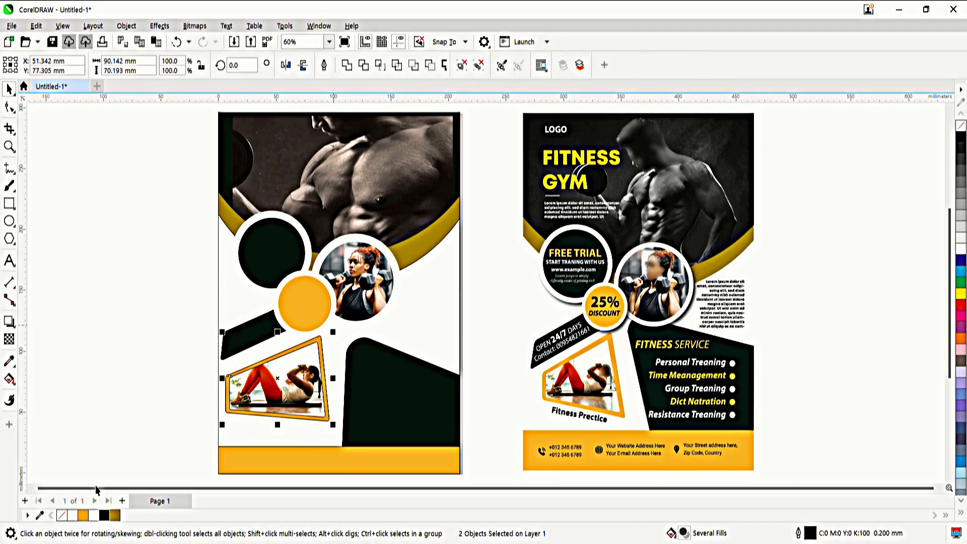
key("ctrl+g")
right_click(61, 514)
Edit the page's clipped contents and remove the outlines from the orange footer rectangle and the two large circles around the torso photo.
double_click(325, 454)
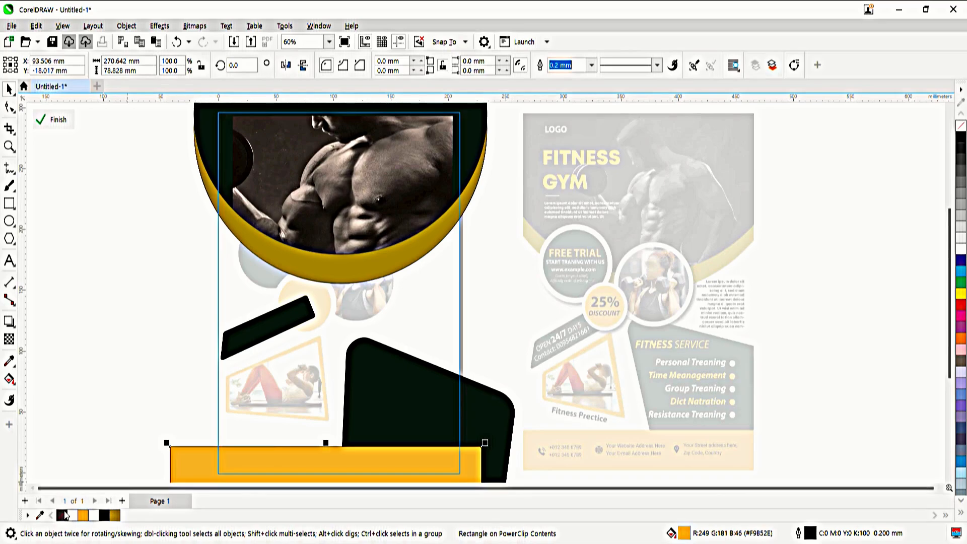
key("F10")
key("space")
left_click(117, 375, "ctrl")
double_click(371, 199)
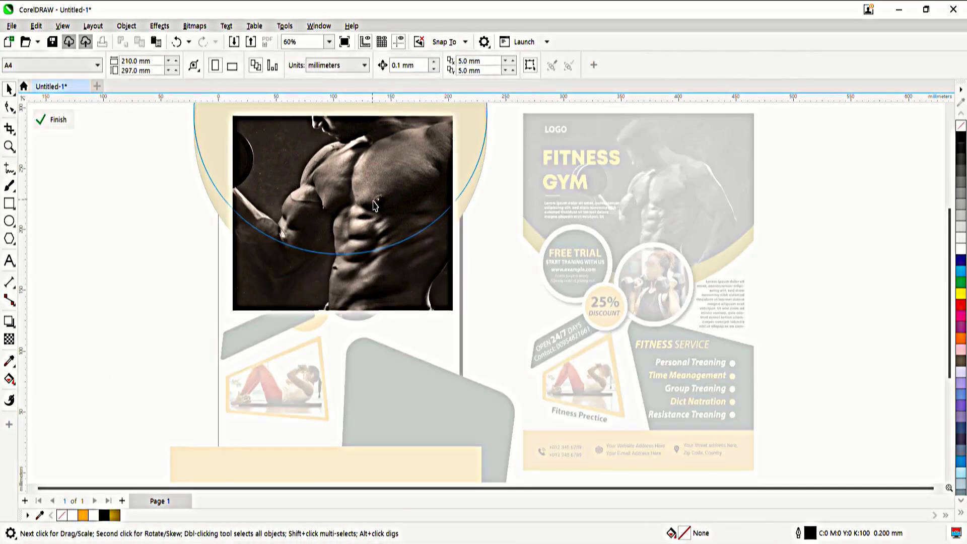
left_click(371, 199)
left_click(170, 233, "ctrl")
left_click(271, 251, "shift")
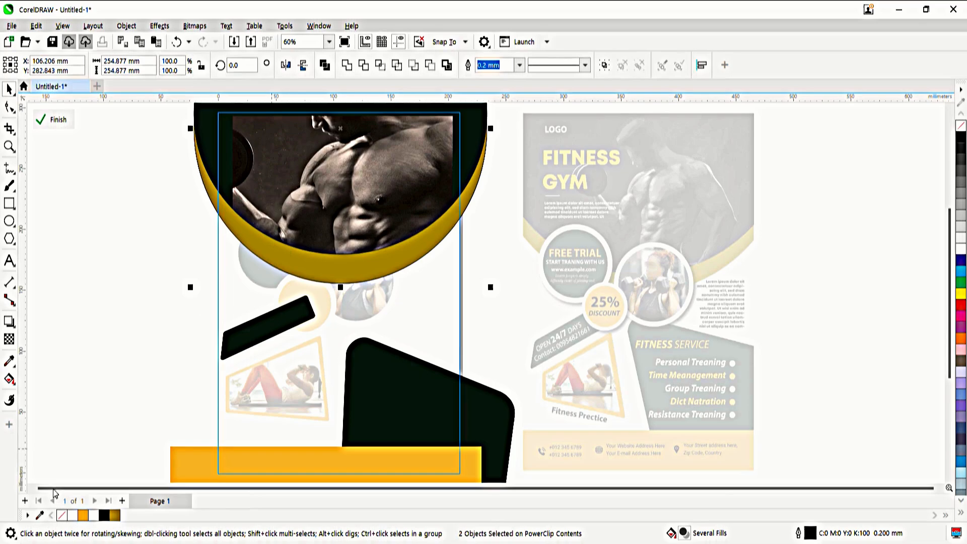
right_click(61, 513)
left_click(154, 316, "ctrl")
Apply a black Multiply drop shadow with 50 opacity and 15 feather to the three ring groups, directed slightly downward at 356 degrees.
left_click(305, 302)
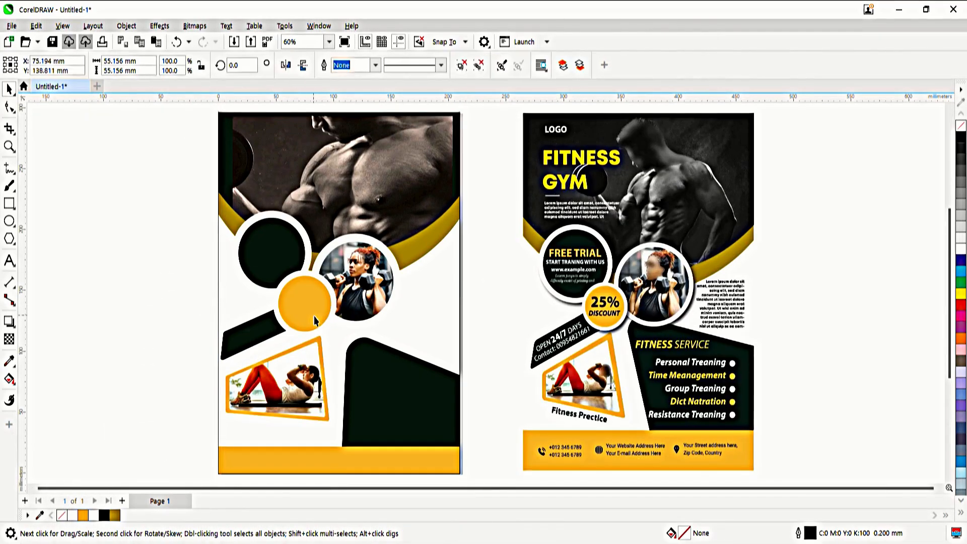
left_click(272, 251, "shift")
left_click(356, 282, "shift")
left_click(9, 321)
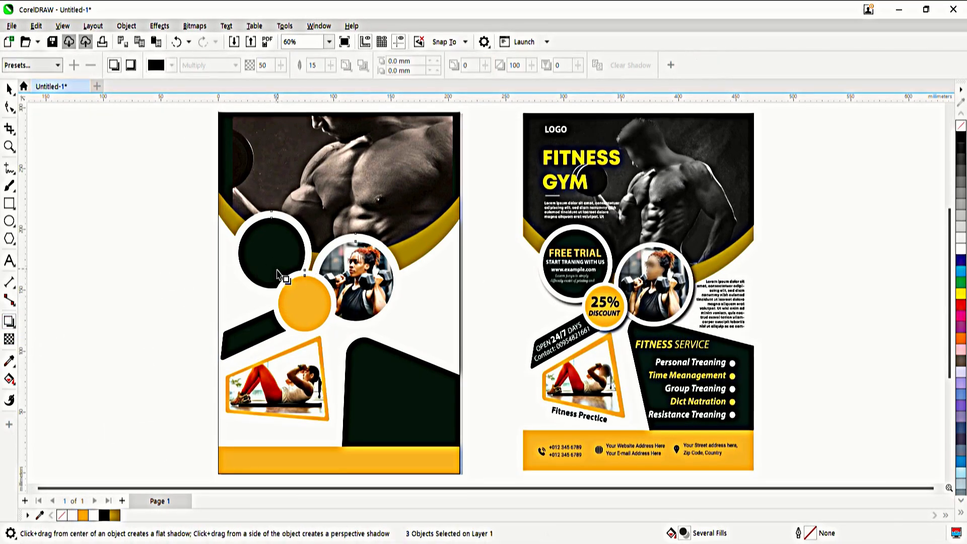
left_click_drag(232, 274, 405, 293)
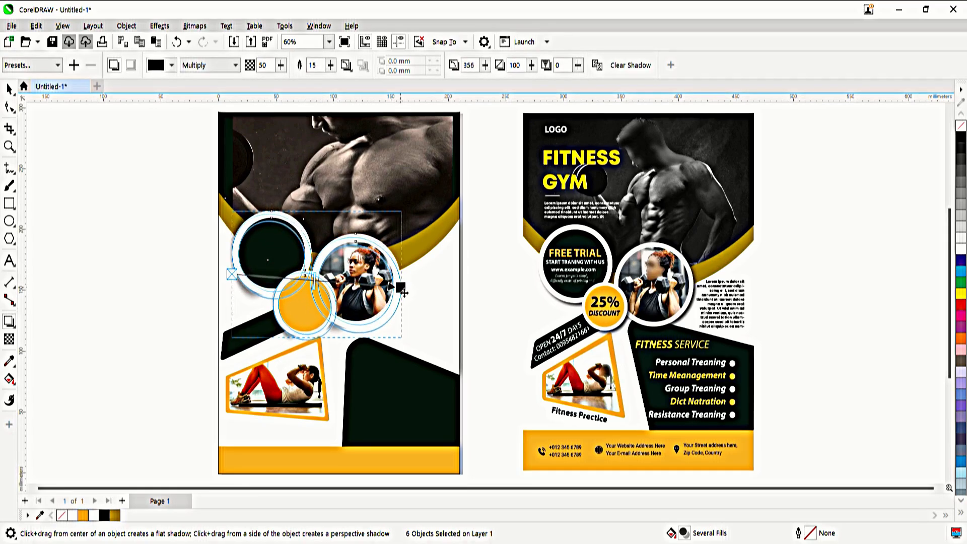
key("space")
left_click(144, 268)
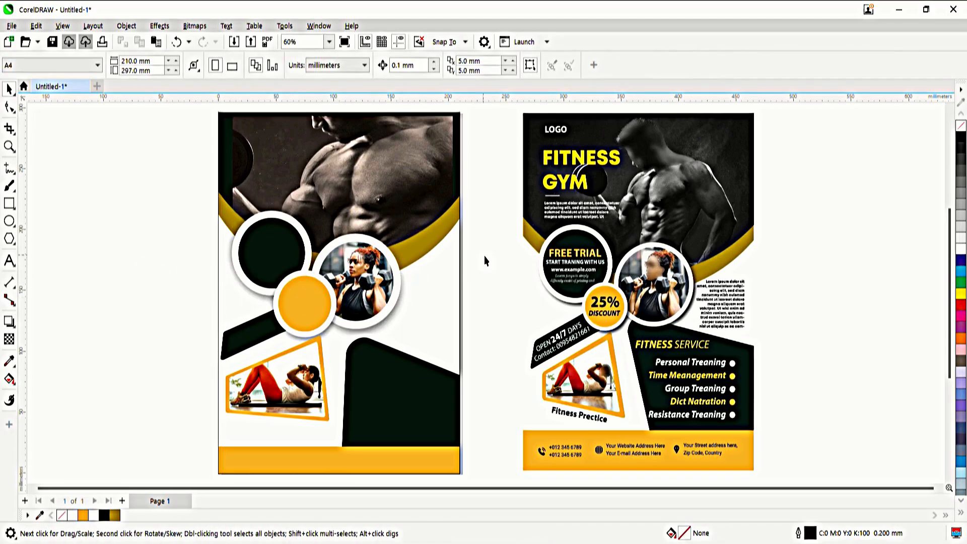
Move the clipped orange footer rectangle upward so its visible band is taller, like the footer in the reference flyer.
left_click_drag(310, 456, 316, 443)
left_click(479, 337)
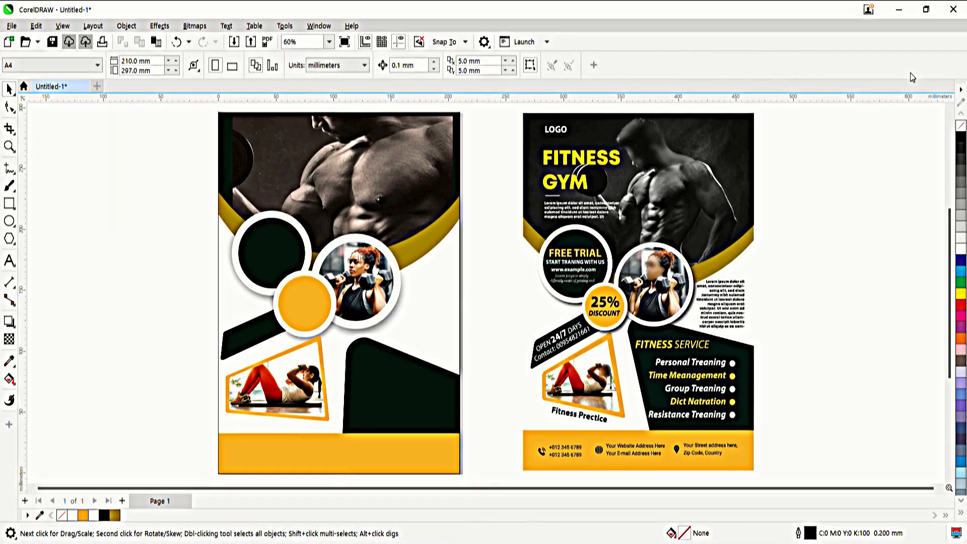